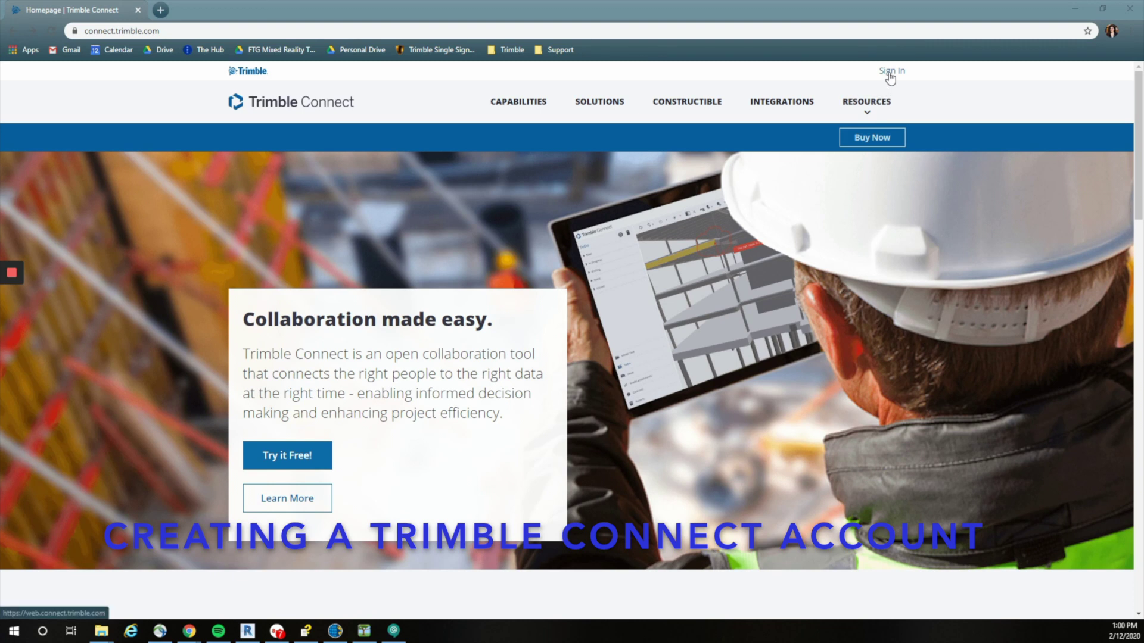
- Sign in from the Trimble Connect homepage, starting a new Trimble ID
{"action": "left_click", "coordinate": [891, 76]}
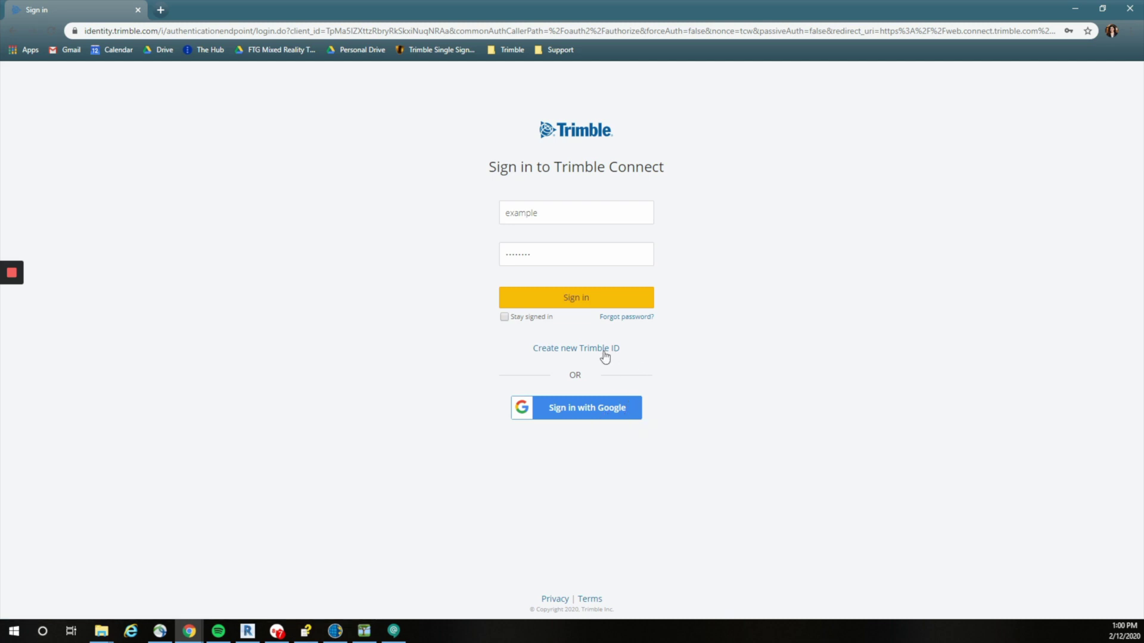
{"action": "left_click", "coordinate": [600, 351]}
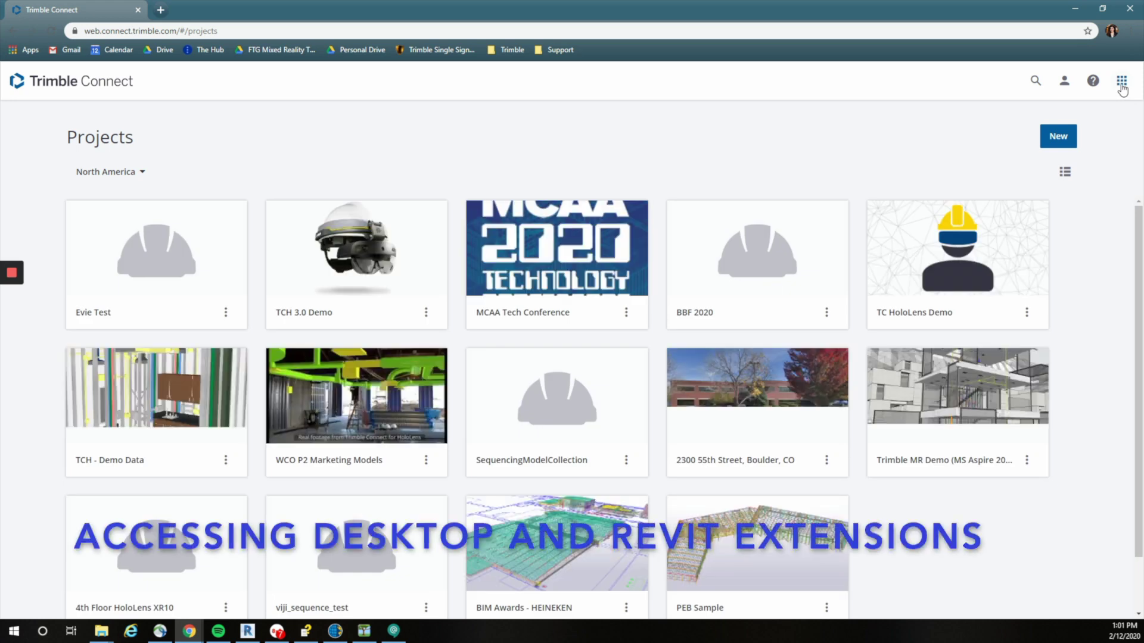
- Browse the Trimble Connect apps store and view pricing for the Mixed Reality app
{"action": "left_click", "coordinate": [1122, 81]}
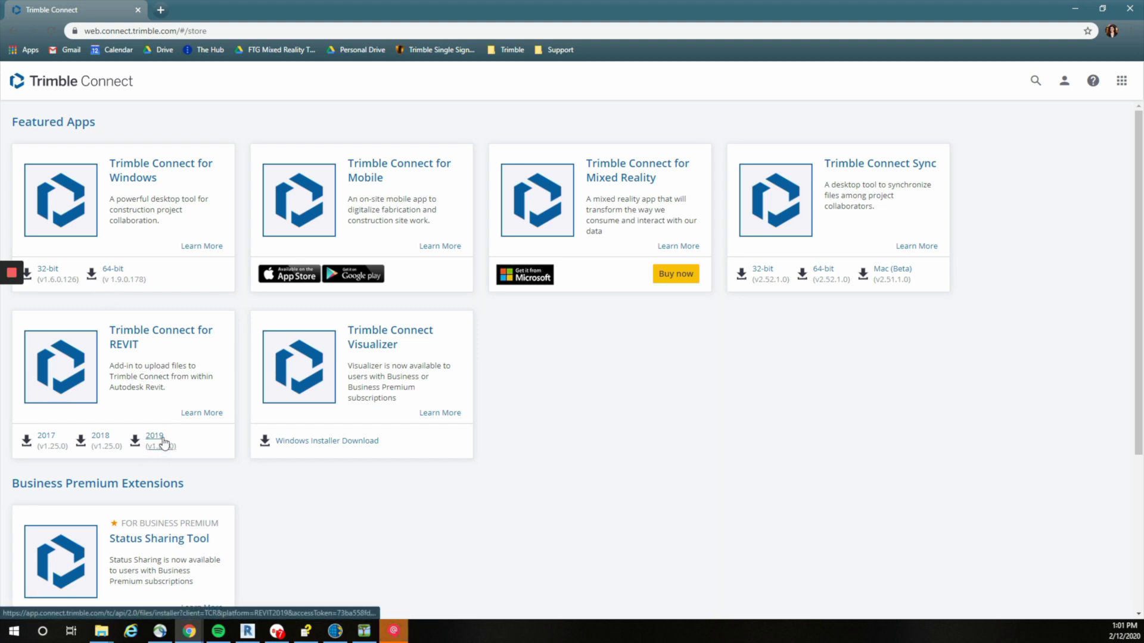
{"action": "left_click", "coordinate": [676, 275]}
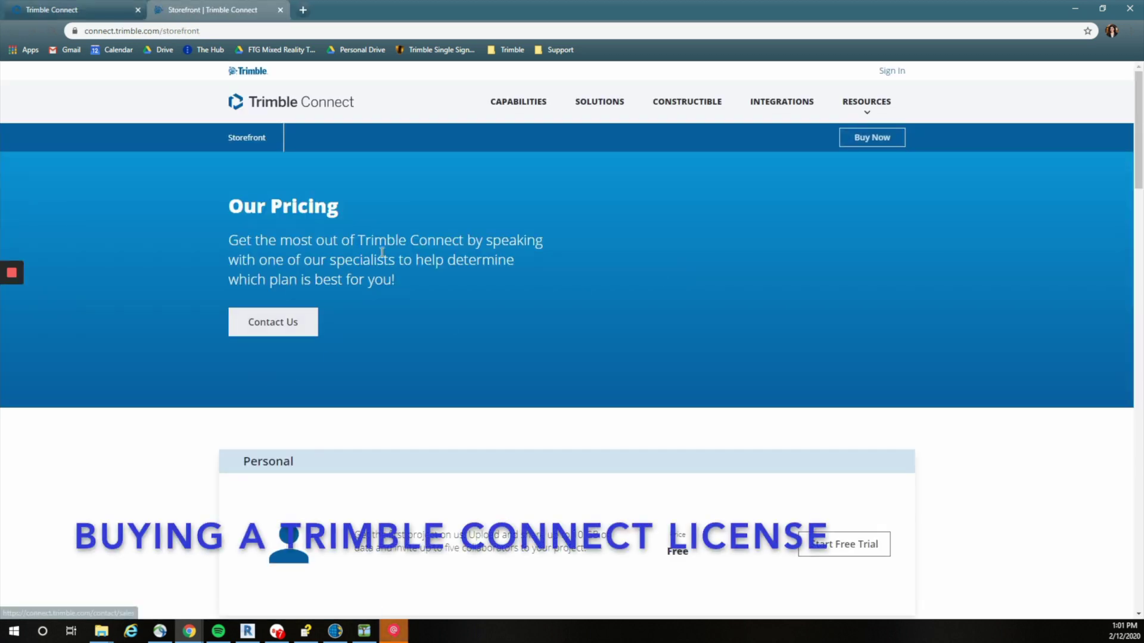
{"action": "scroll", "coordinate": [518, 268], "scroll_direction": "down", "scroll_amount": 2}
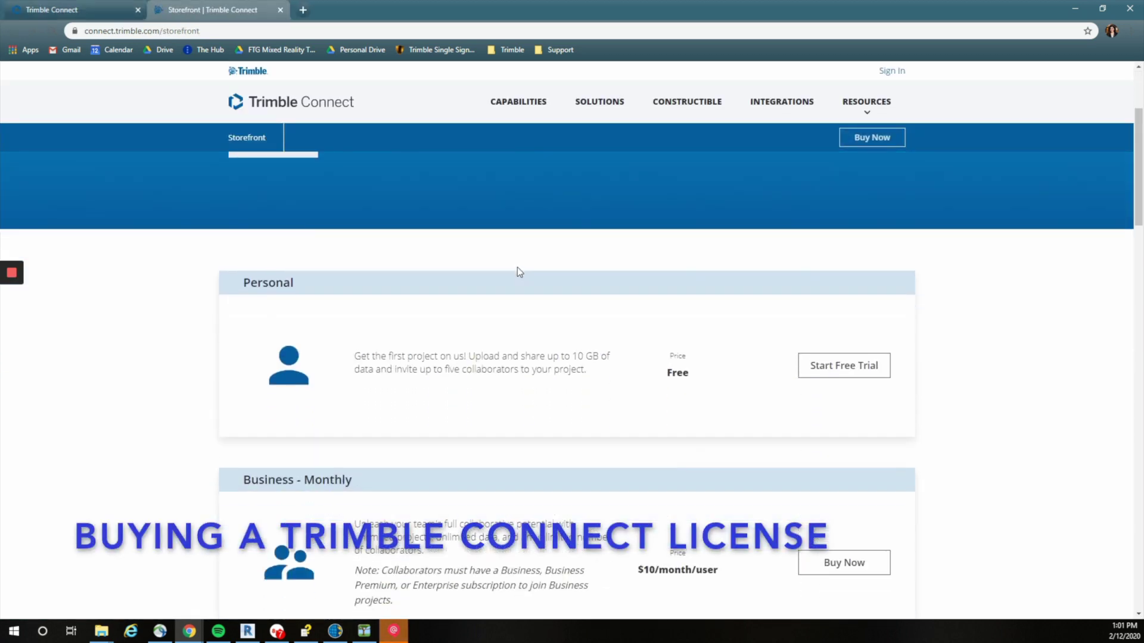
{"action": "scroll", "coordinate": [517, 269], "scroll_direction": "down", "scroll_amount": 2}
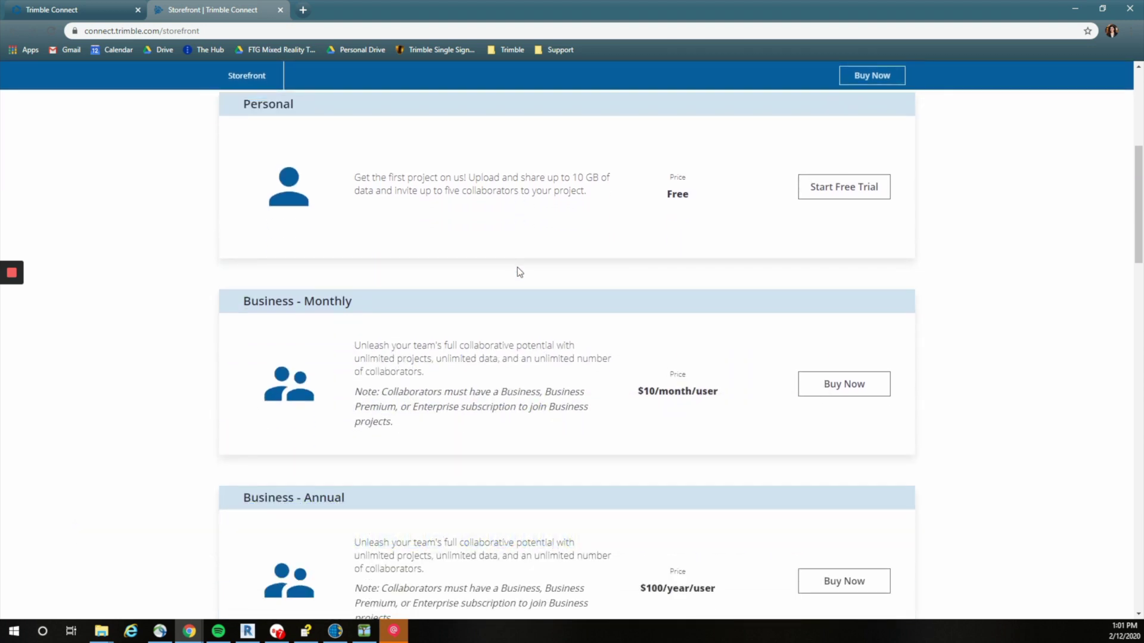
{"action": "scroll", "coordinate": [517, 273], "scroll_direction": "down", "scroll_amount": 2}
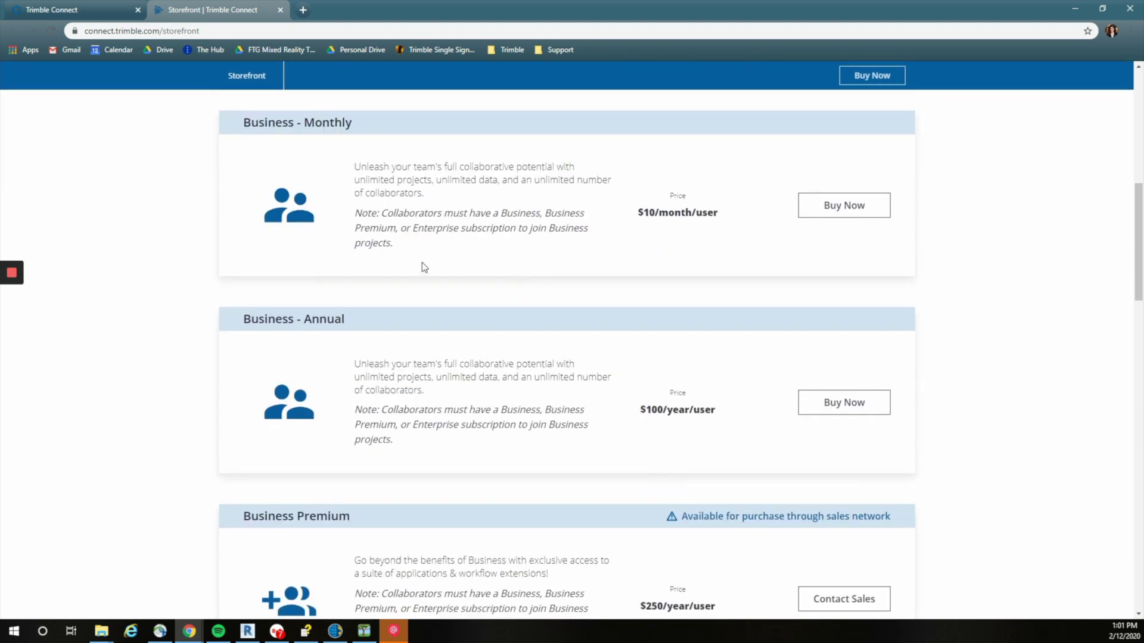
{"action": "scroll", "coordinate": [144, 292], "scroll_direction": "down", "scroll_amount": 1}
{"action": "scroll", "coordinate": [131, 289], "scroll_direction": "down", "scroll_amount": 1}
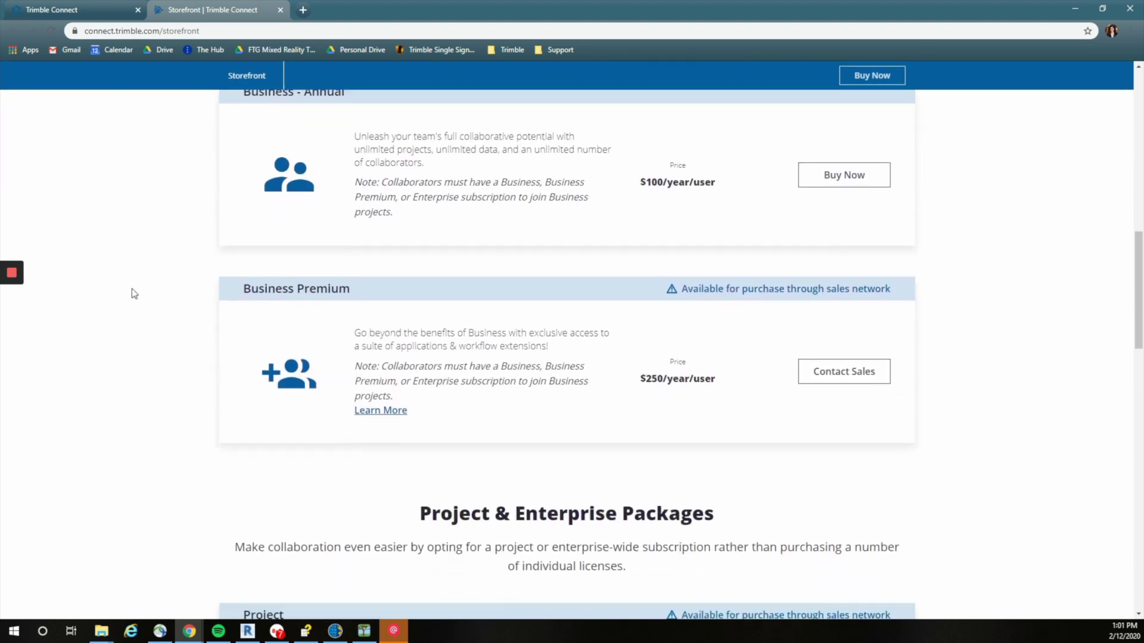
{"action": "scroll", "coordinate": [132, 288], "scroll_direction": "down", "scroll_amount": 1}
{"action": "scroll", "coordinate": [132, 289], "scroll_direction": "down", "scroll_amount": 1}
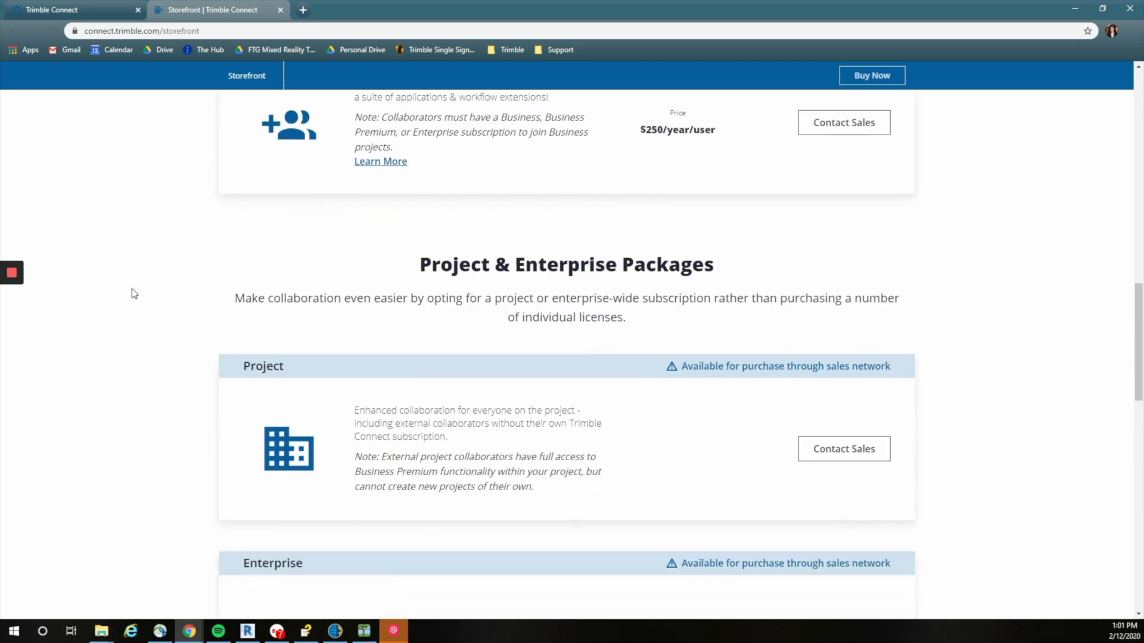
{"action": "scroll", "coordinate": [132, 289], "scroll_direction": "down", "scroll_amount": 1}
{"action": "scroll", "coordinate": [131, 290], "scroll_direction": "down", "scroll_amount": 2}
{"action": "scroll", "coordinate": [132, 290], "scroll_direction": "down", "scroll_amount": 1}
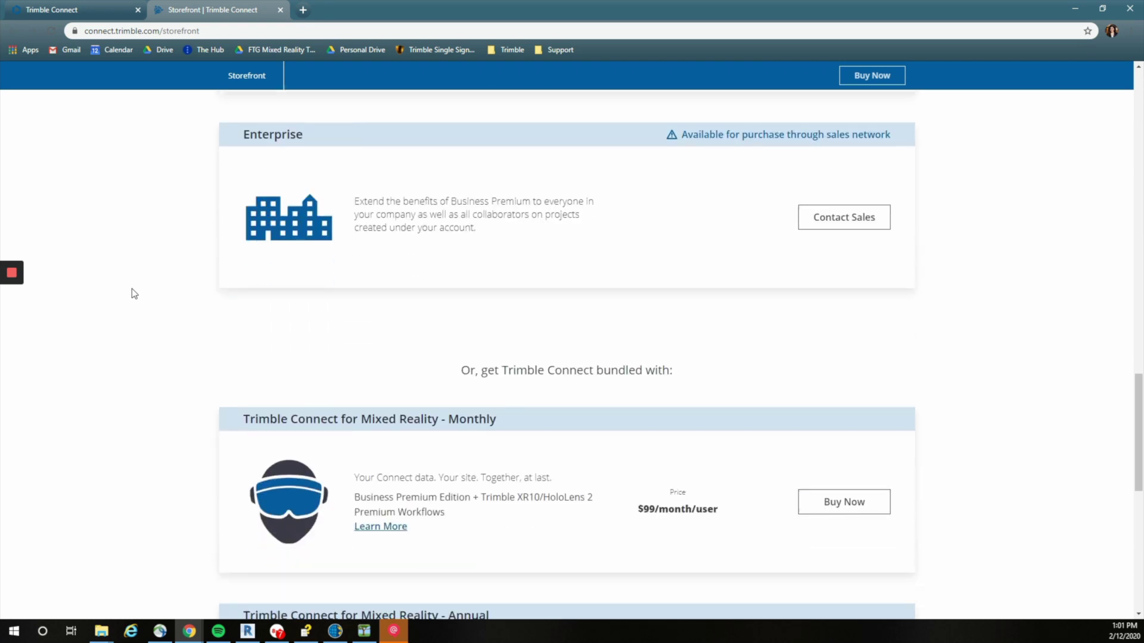
{"action": "scroll", "coordinate": [132, 290], "scroll_direction": "down", "scroll_amount": 1}
{"action": "scroll", "coordinate": [131, 292], "scroll_direction": "down", "scroll_amount": 1}
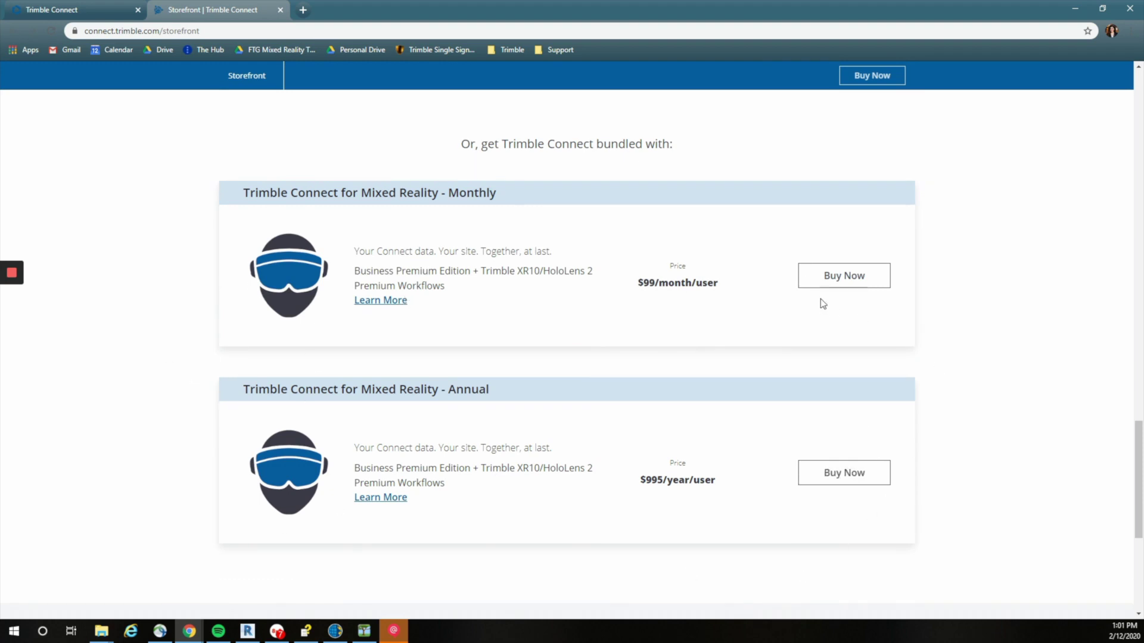
- Add the Mixed Reality - Monthly plan to the cart at $99.00
{"action": "left_click", "coordinate": [827, 282]}
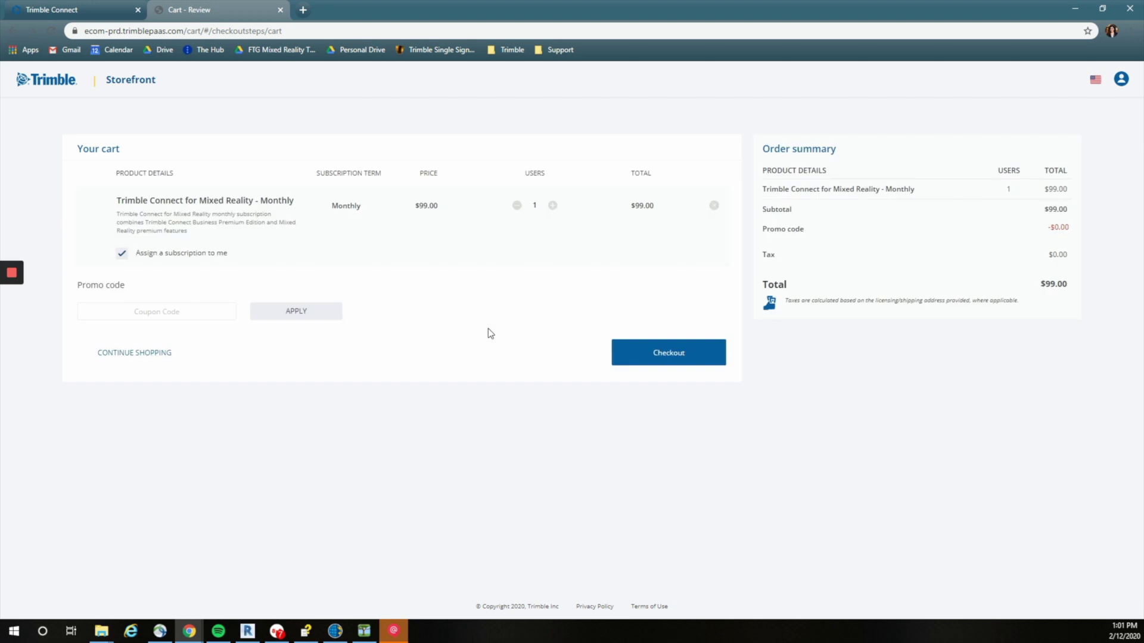
- Raise the Mixed Reality subscription to 3 users ($297.00), check out, and close the cart tab
{"action": "left_click", "coordinate": [552, 206]}
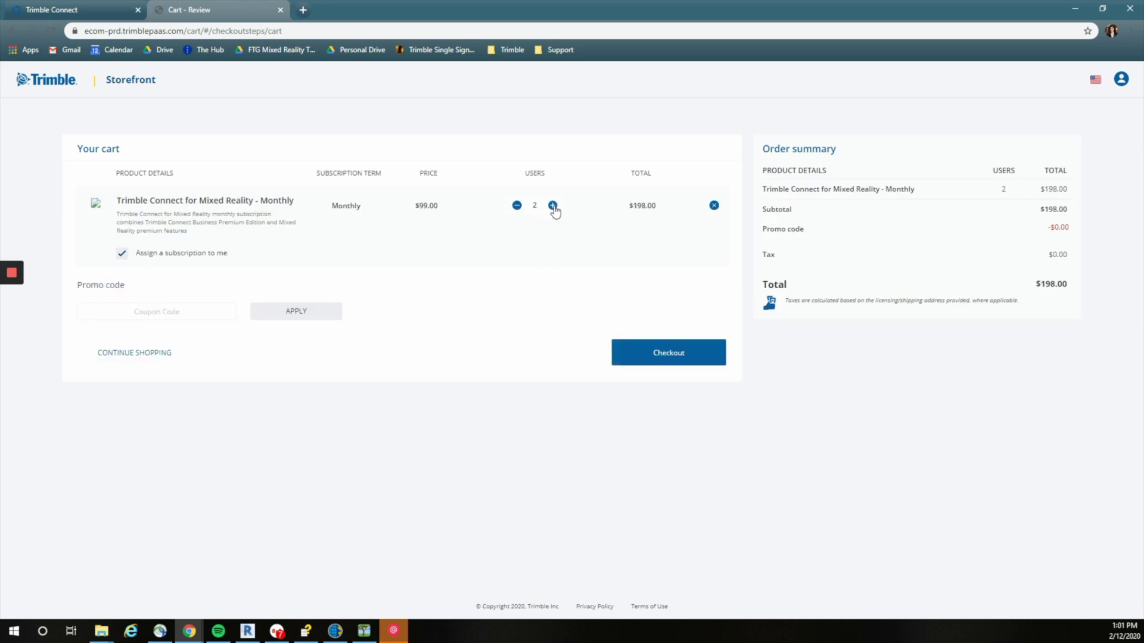
{"action": "left_click", "coordinate": [553, 205]}
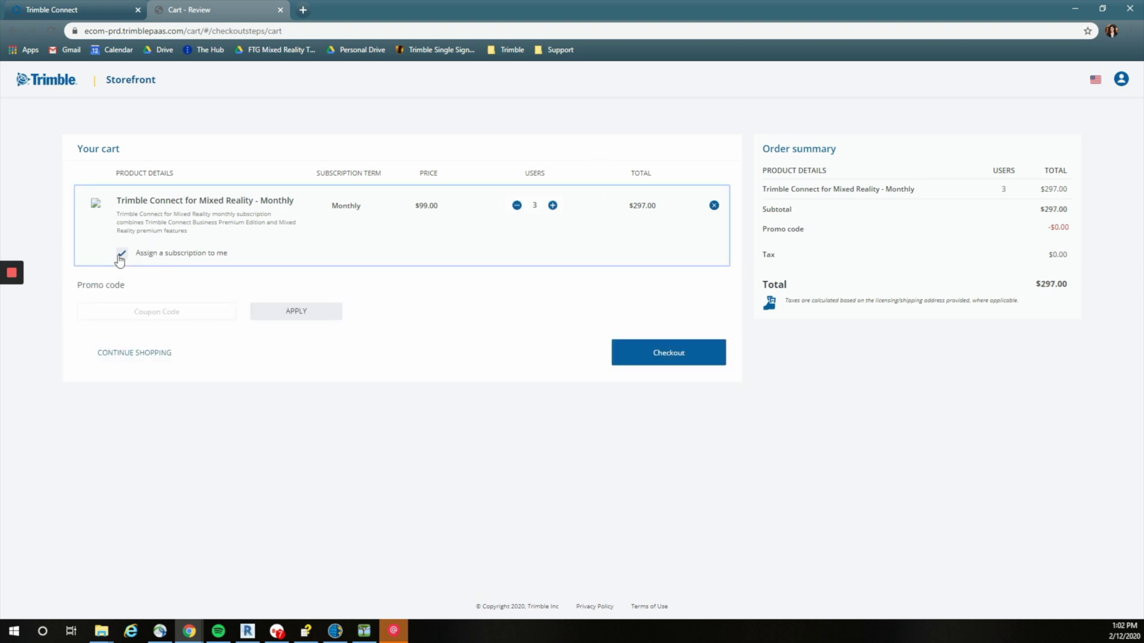
{"action": "left_click", "coordinate": [173, 306]}
{"action": "left_click", "coordinate": [679, 354]}
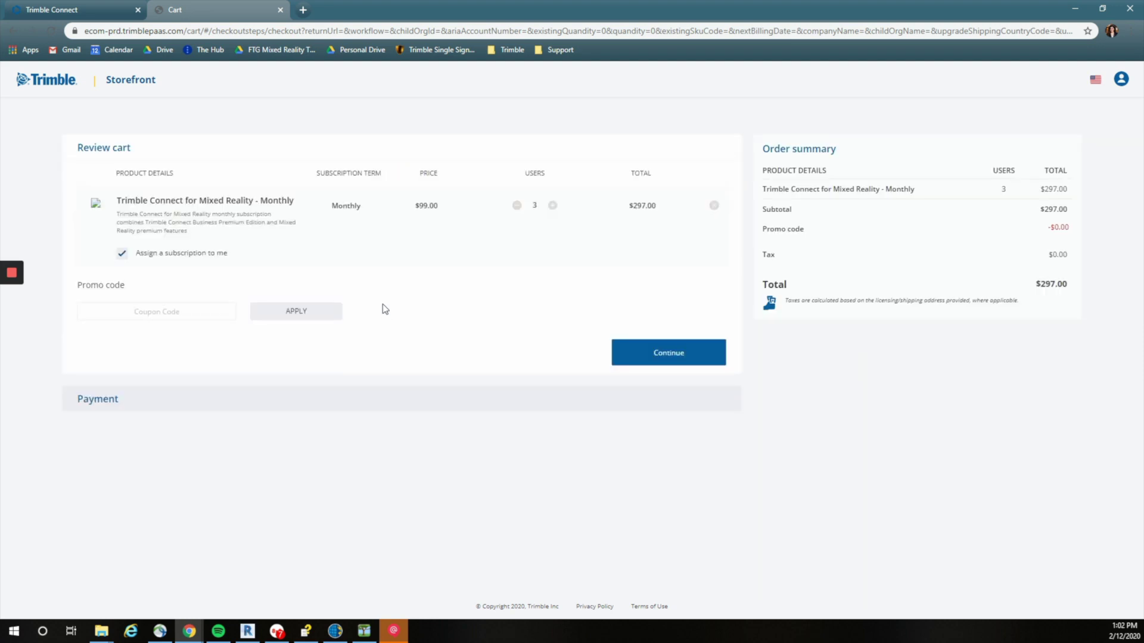
{"action": "key", "text": "ctrl+w"}
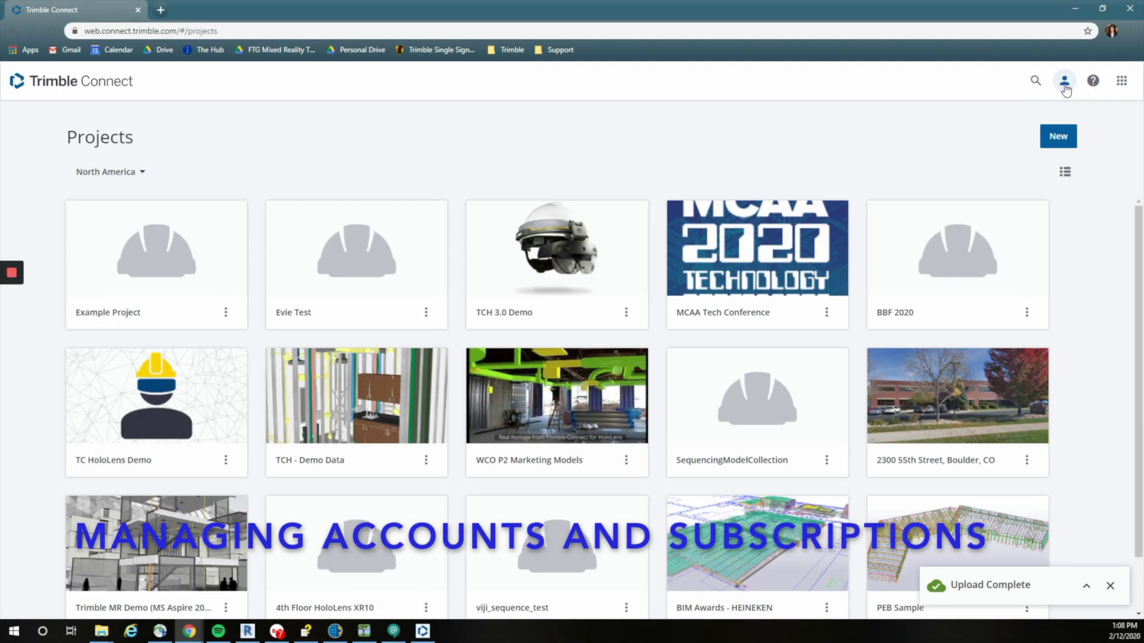
- Open My Trimble Subscriptions and view the SketchUp Free plan's members and active seat
{"action": "left_click", "coordinate": [1064, 82]}
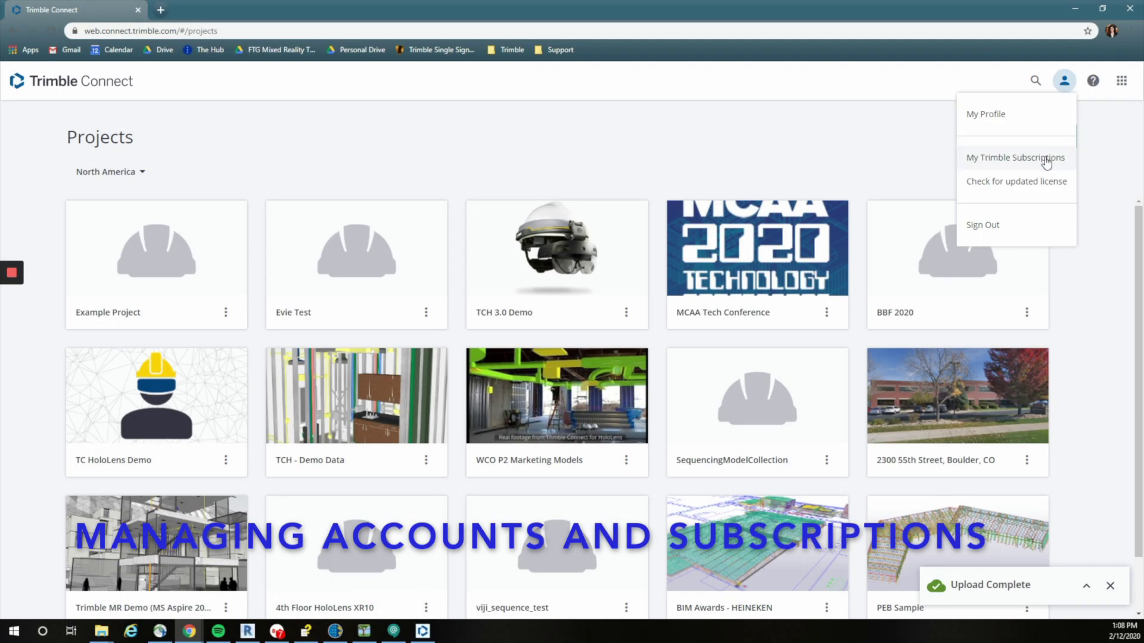
{"action": "left_click", "coordinate": [976, 157]}
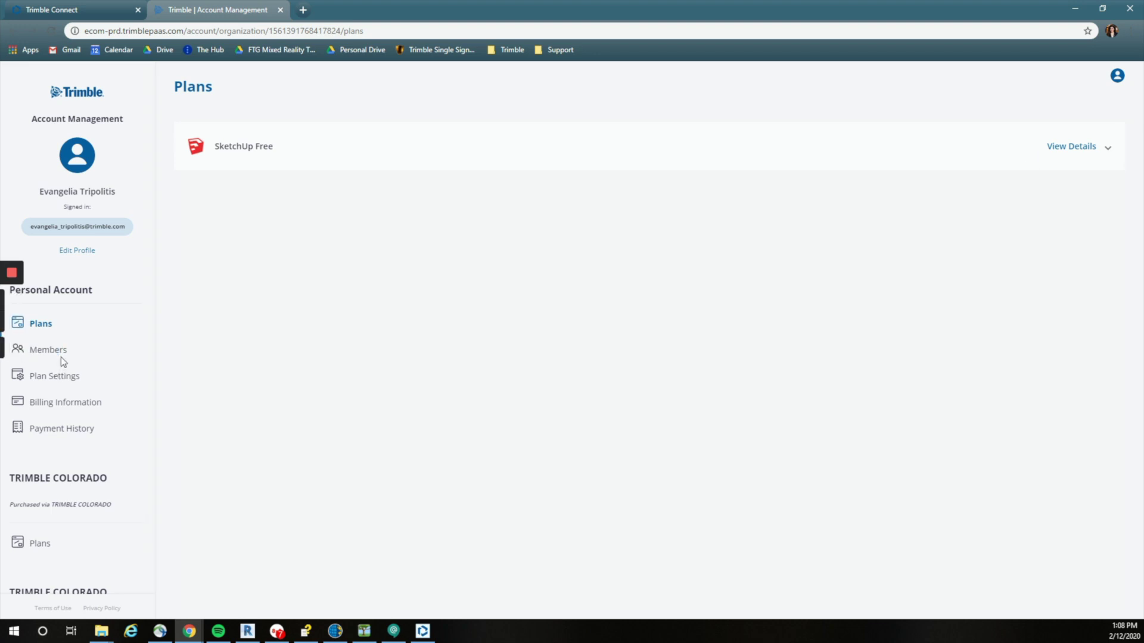
{"action": "left_click", "coordinate": [100, 358]}
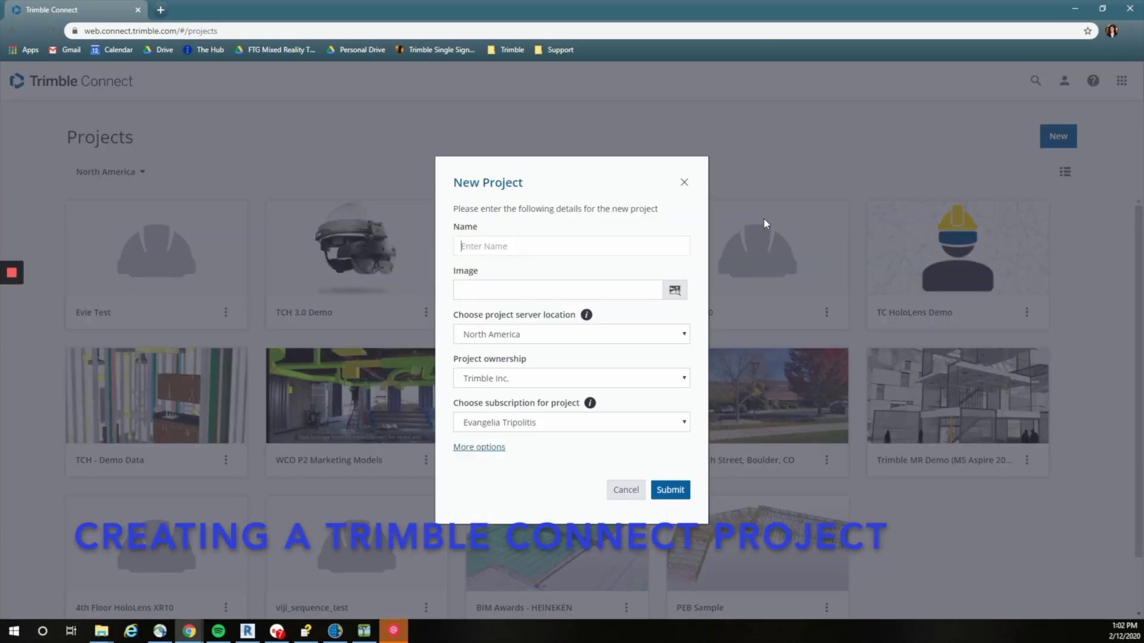
{"action": "type", "text": "Ex"}
{"action": "type", "text": "ample Project"}
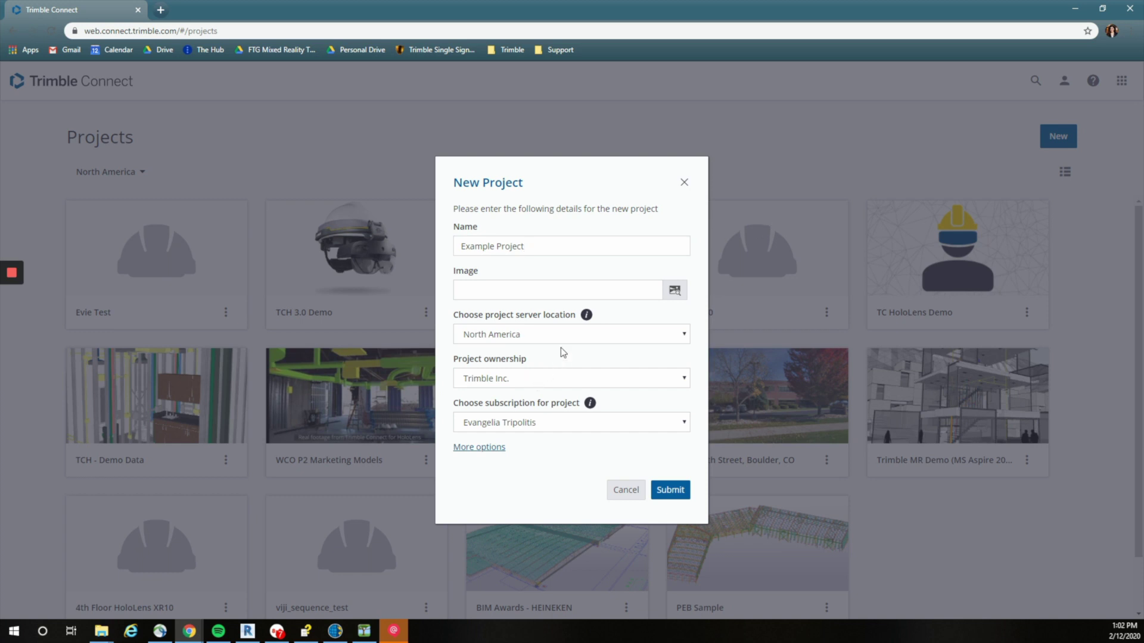
- Submit the new project 'Example Project' with default settings
{"action": "left_click", "coordinate": [672, 491]}
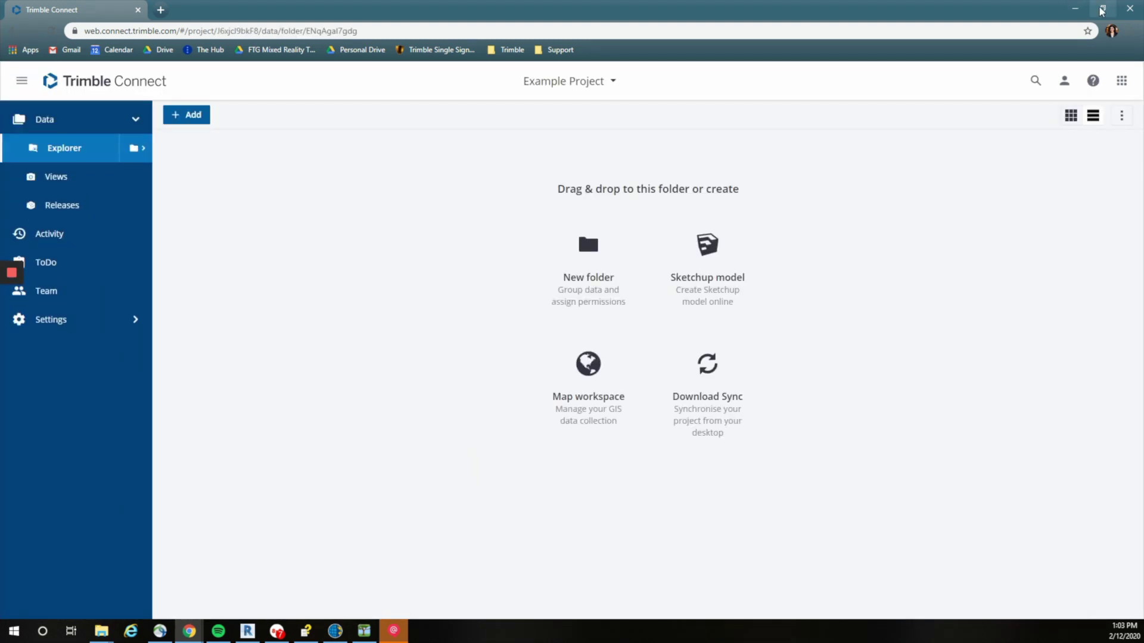
- Drag 1 Design.skp from the desktop into Example Project's Explorer drop zone
{"action": "left_click", "coordinate": [1102, 7]}
{"action": "mouse_move", "coordinate": [673, 61]}
{"action": "left_mouse_down"}
{"action": "mouse_move", "coordinate": [657, 67]}
{"action": "mouse_move", "coordinate": [642, 55]}
{"action": "left_mouse_up"}
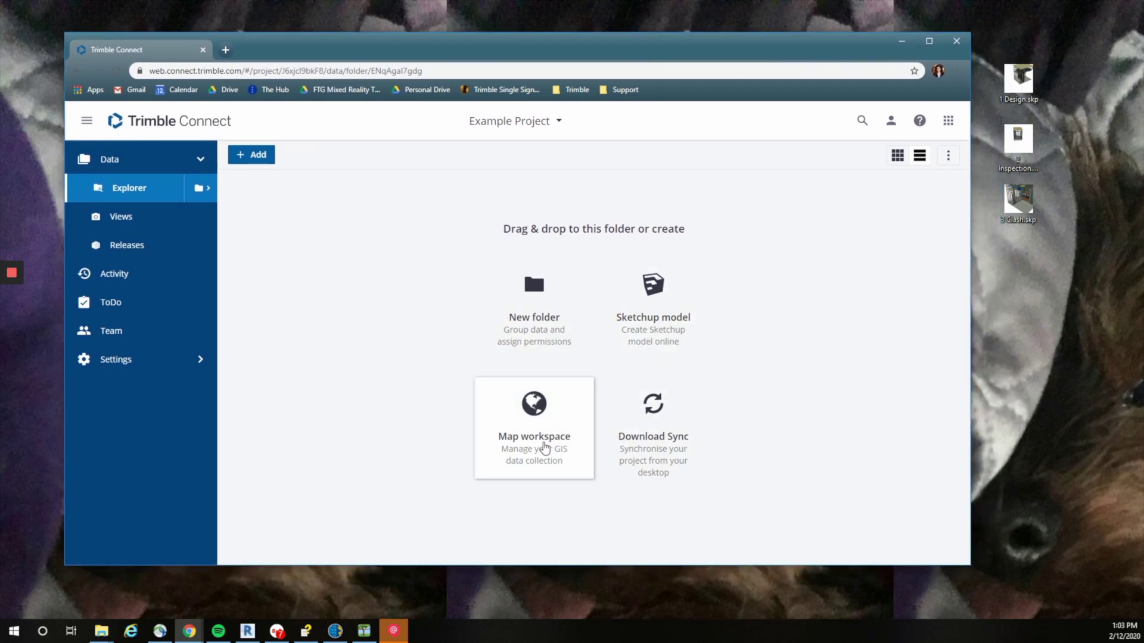
{"action": "left_click_drag", "start_coordinate": [1017, 81], "coordinate": [757, 283]}
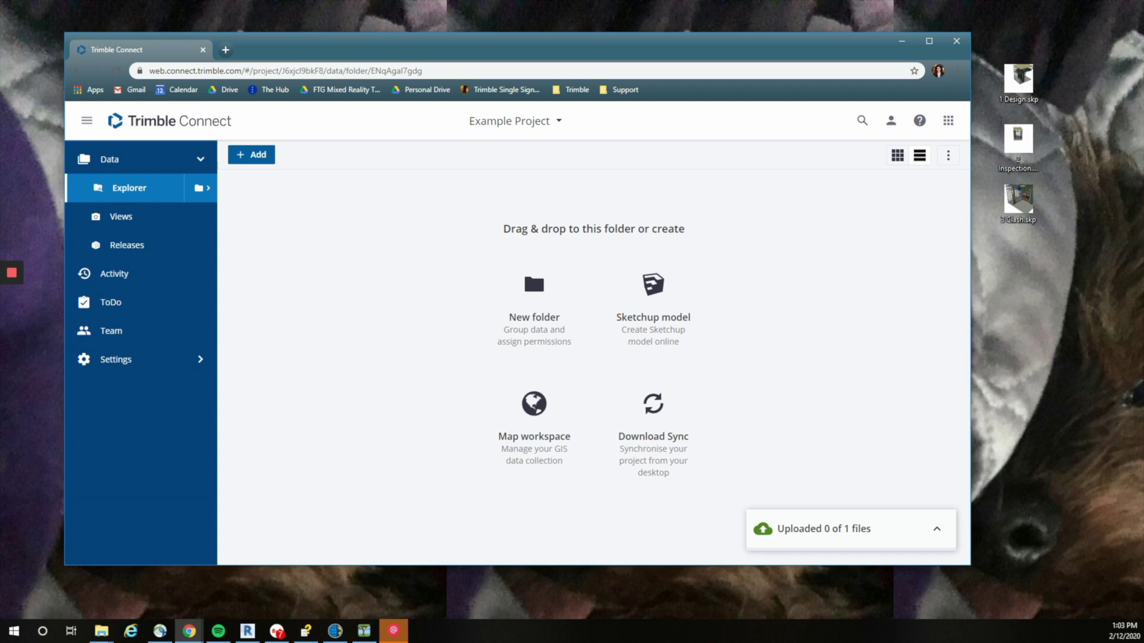
{"action": "left_click", "coordinate": [618, 509]}
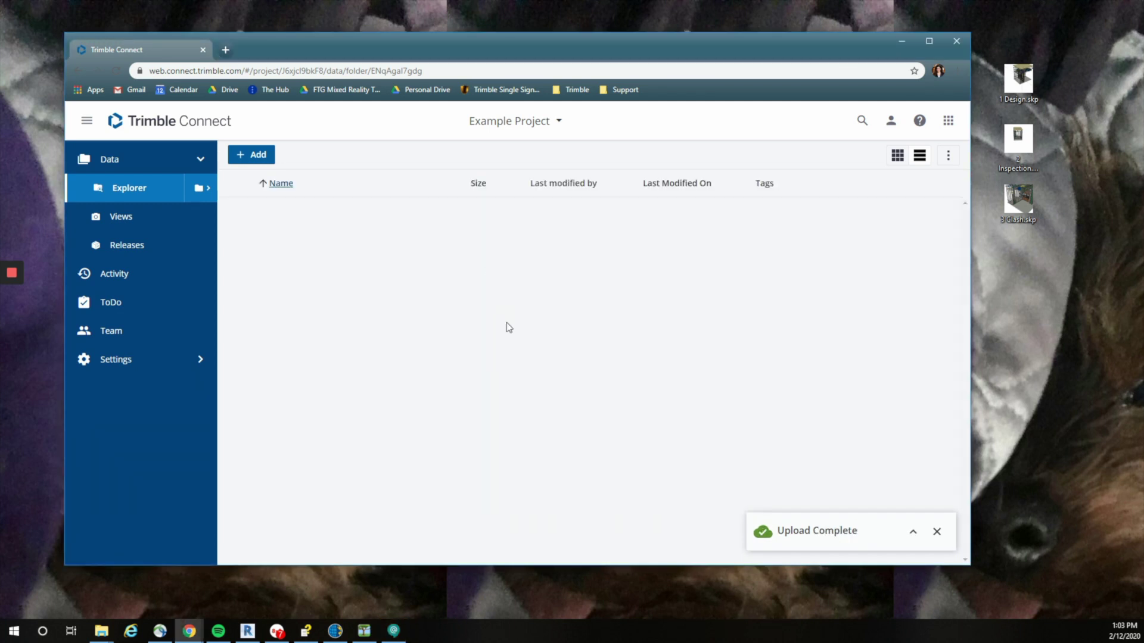
{"action": "left_click", "coordinate": [252, 154]}
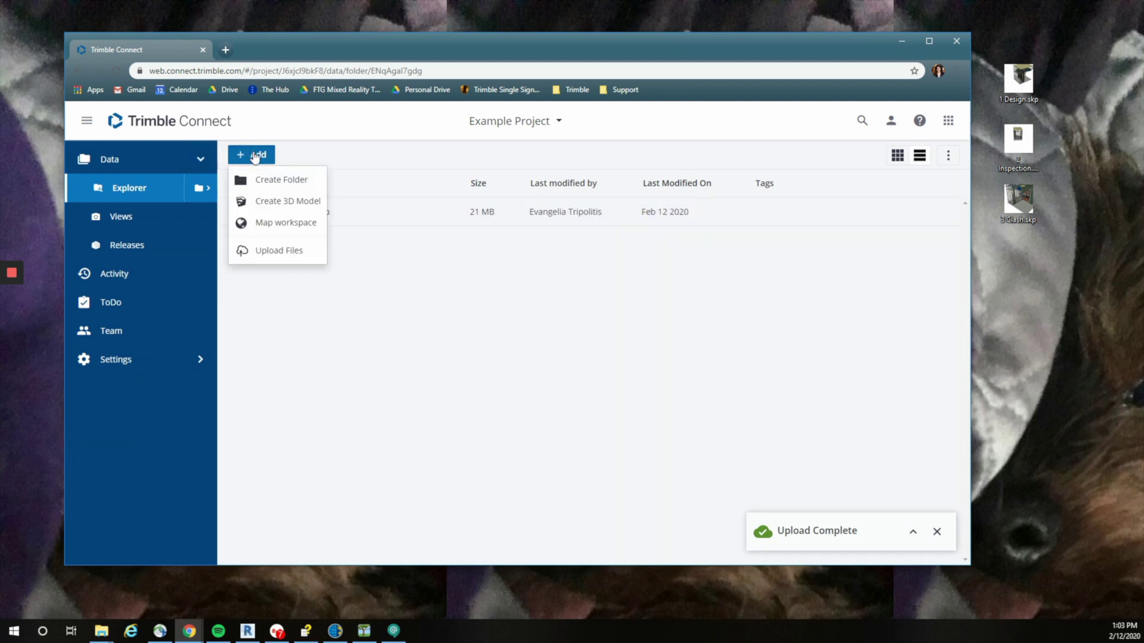
- Upload 2 Inspection.skp and 3 Clash.skp from the desktop through the Upload files dialog
{"action": "left_click", "coordinate": [278, 251]}
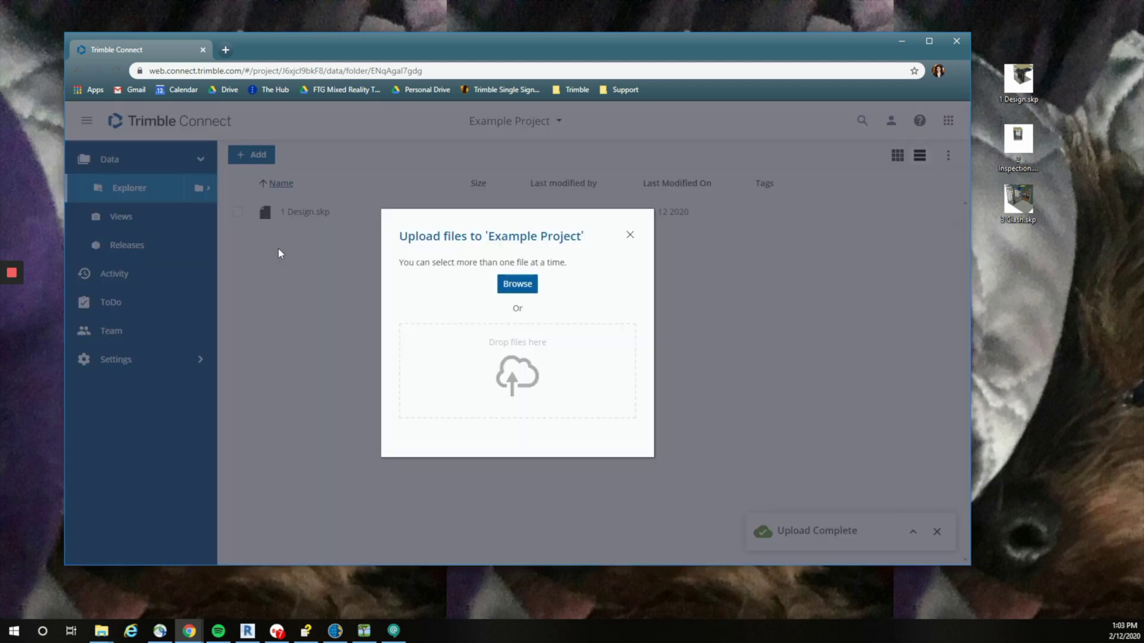
{"action": "left_click", "coordinate": [531, 285]}
{"action": "left_click", "coordinate": [1019, 201]}
{"action": "left_click", "coordinate": [1019, 141], "text": "ctrl"}
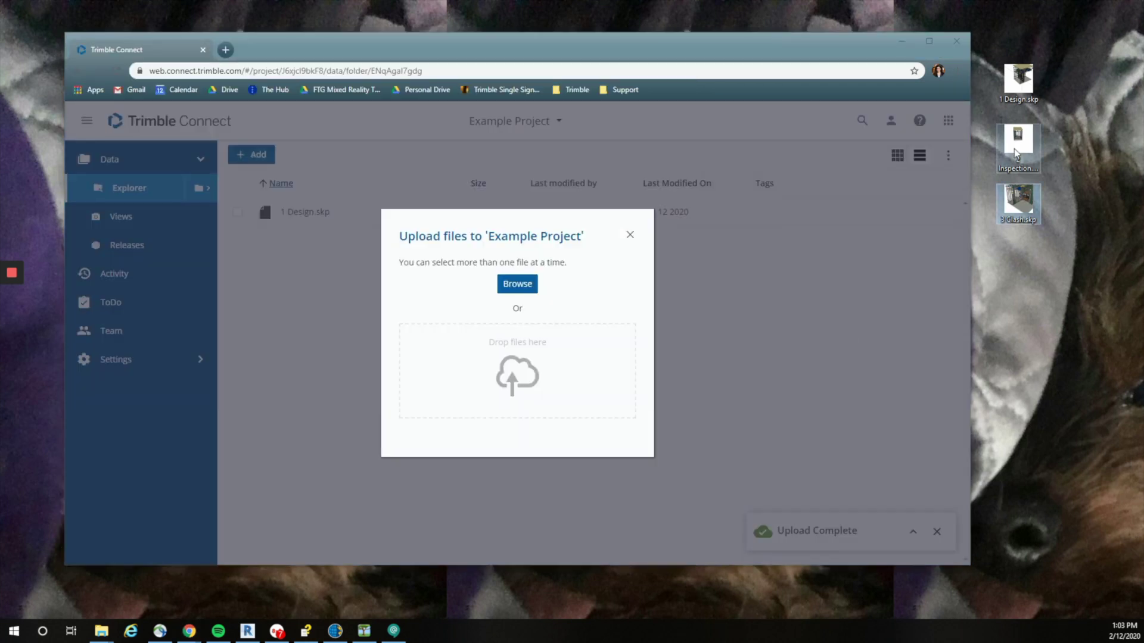
{"action": "left_click_drag", "start_coordinate": [1019, 141], "coordinate": [514, 394]}
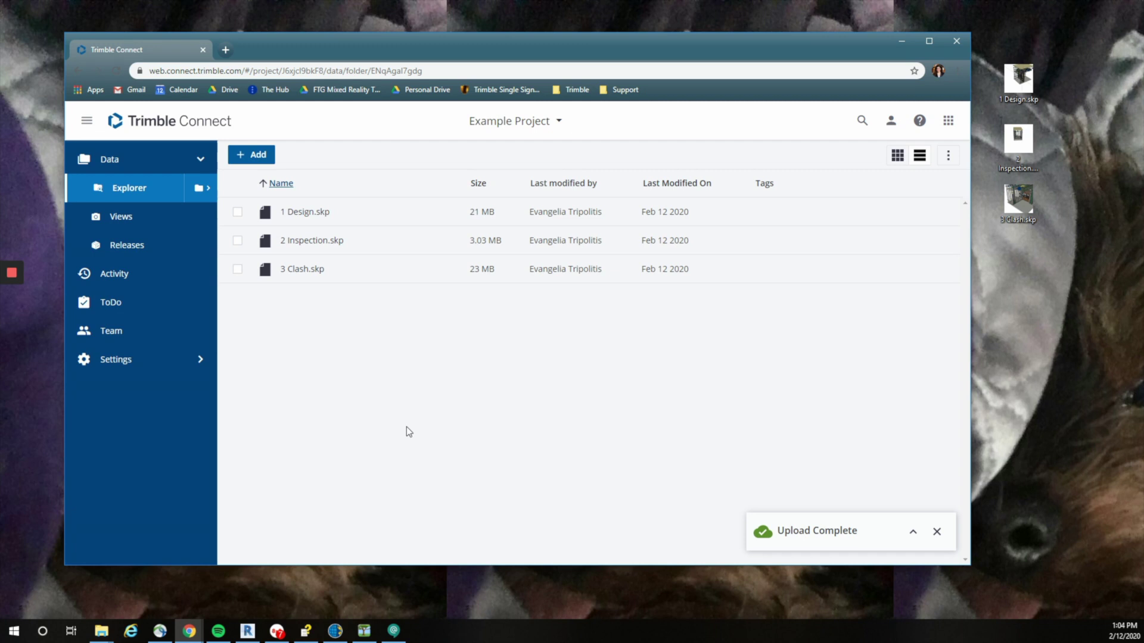
- Select 3 Clash.skp, delete it from the side panel, and confirm
{"action": "left_click", "coordinate": [238, 271]}
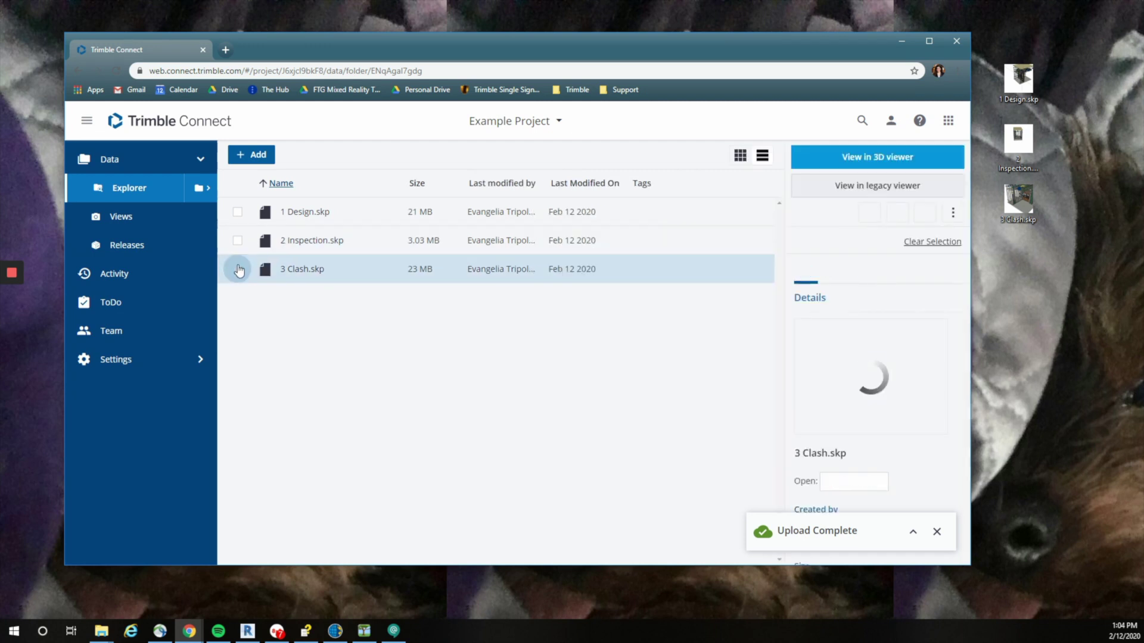
{"action": "left_click", "coordinate": [870, 215]}
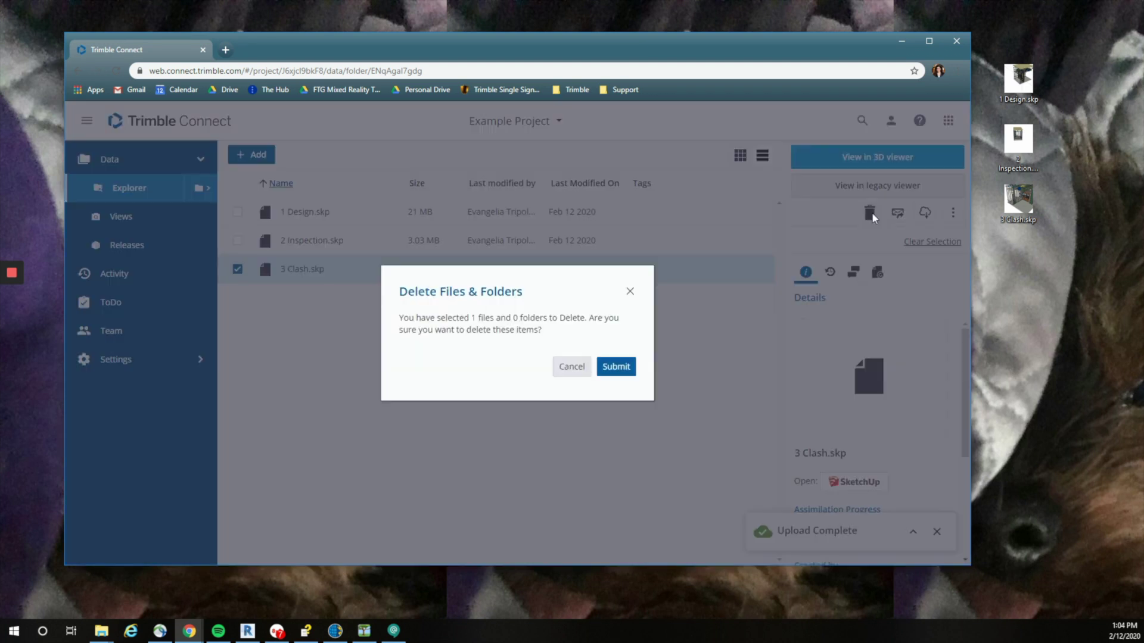
{"action": "left_click", "coordinate": [624, 368]}
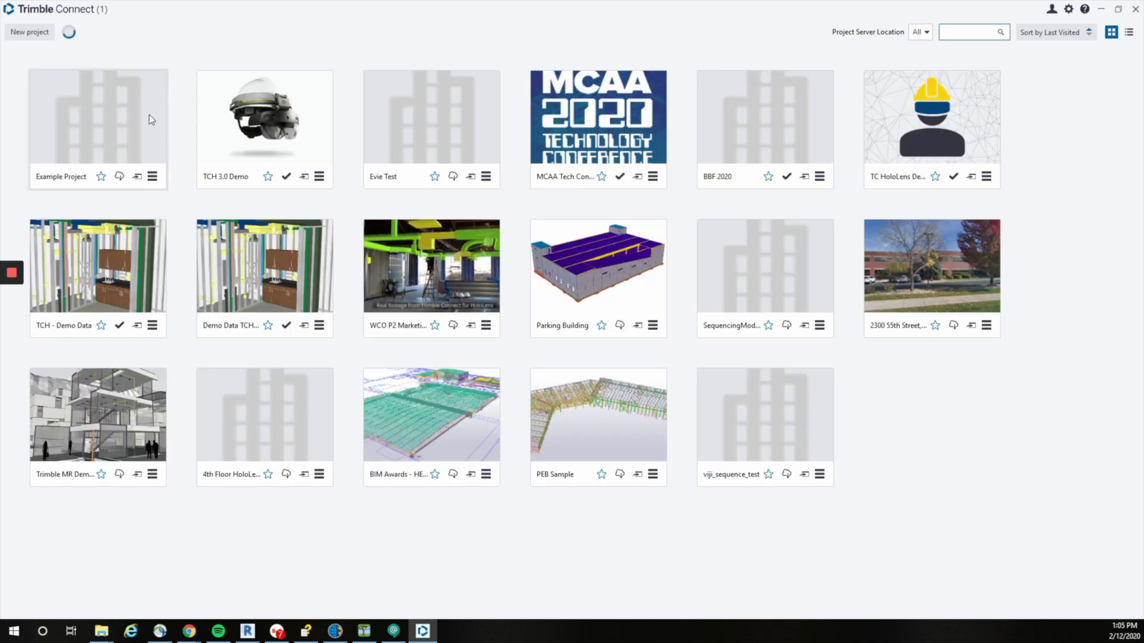
- Open Example Project in the Windows app, add 3 Clash.skp, then close the app
{"action": "left_click", "coordinate": [119, 110]}
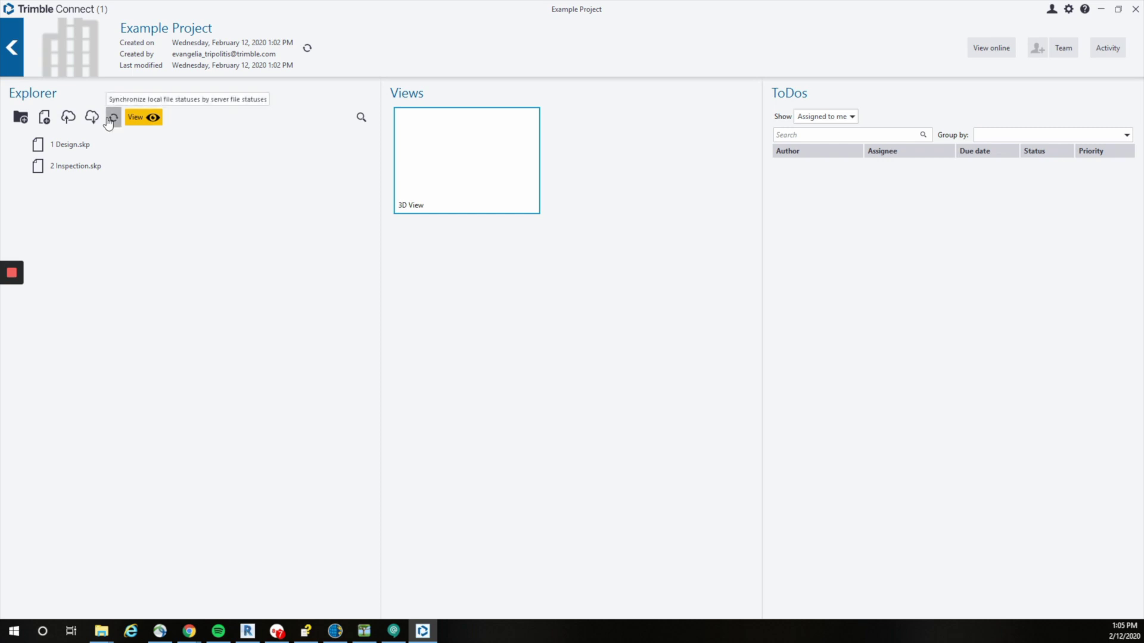
{"action": "left_click", "coordinate": [44, 119]}
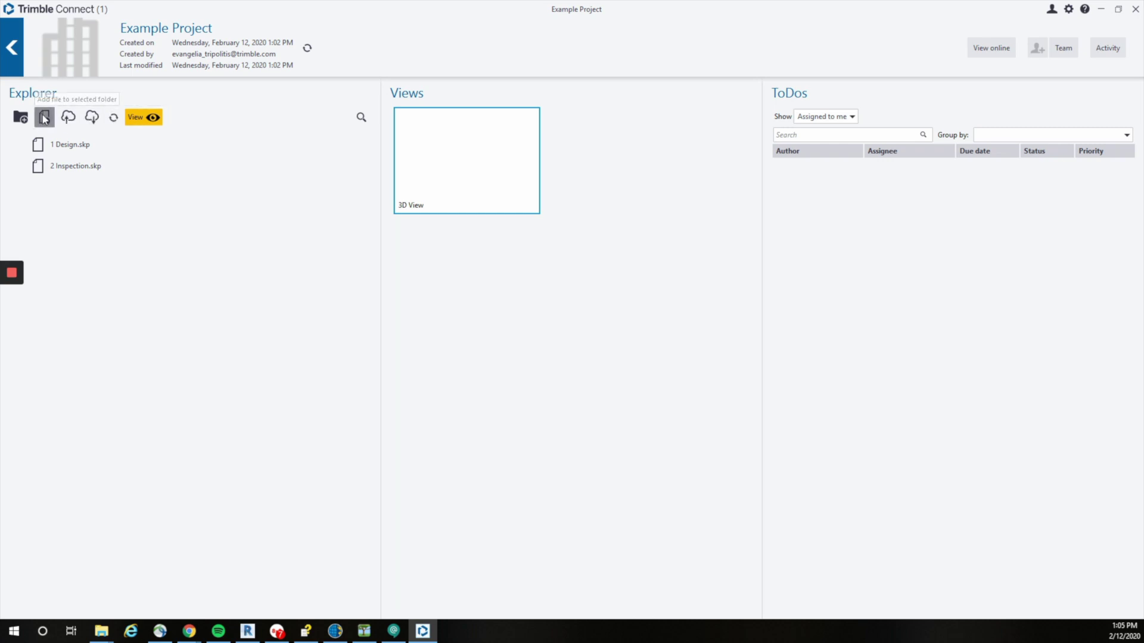
{"action": "double_click", "coordinate": [230, 136]}
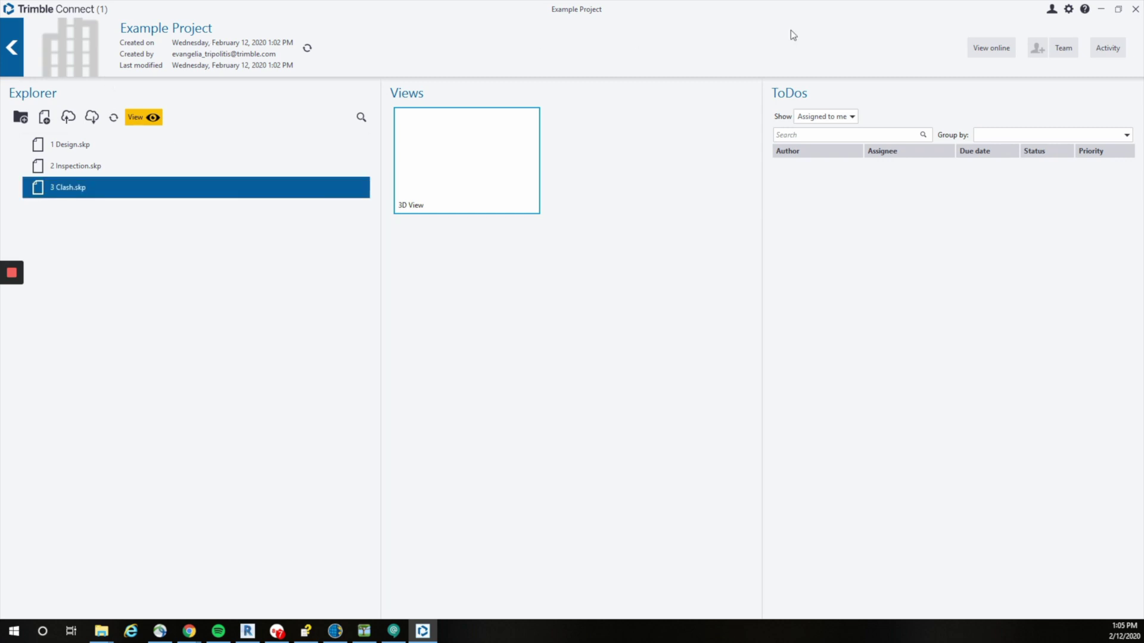
{"action": "left_click", "coordinate": [1100, 9]}
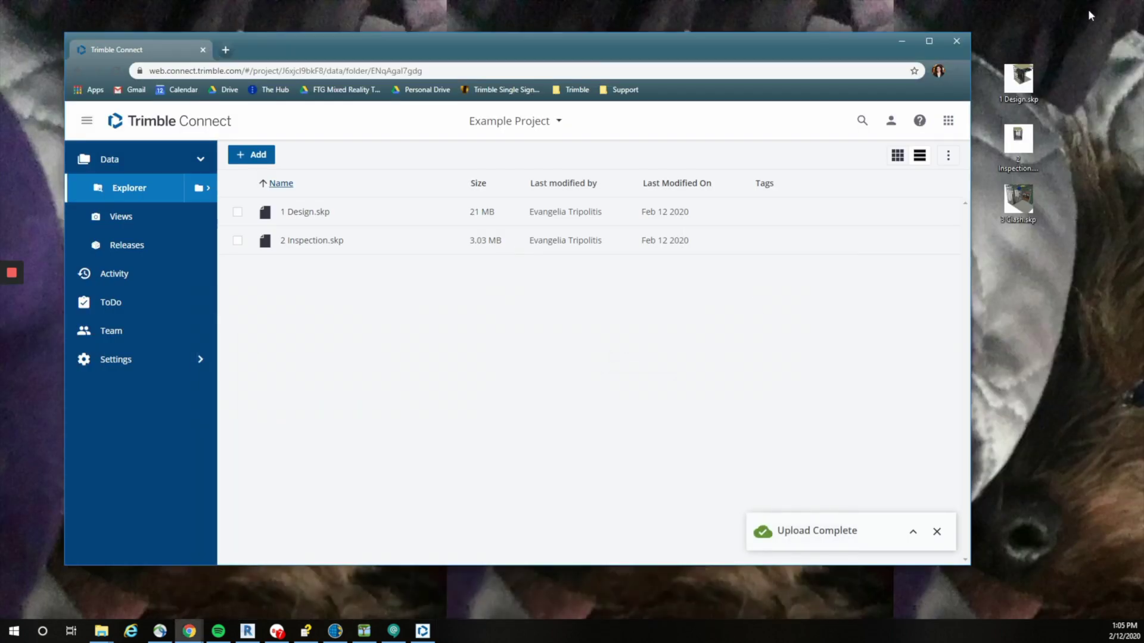
- Refresh the Explorer list and load 3 Clash.skp and 2 Inspection.skp in the 3D viewer
{"action": "left_click", "coordinate": [928, 41]}
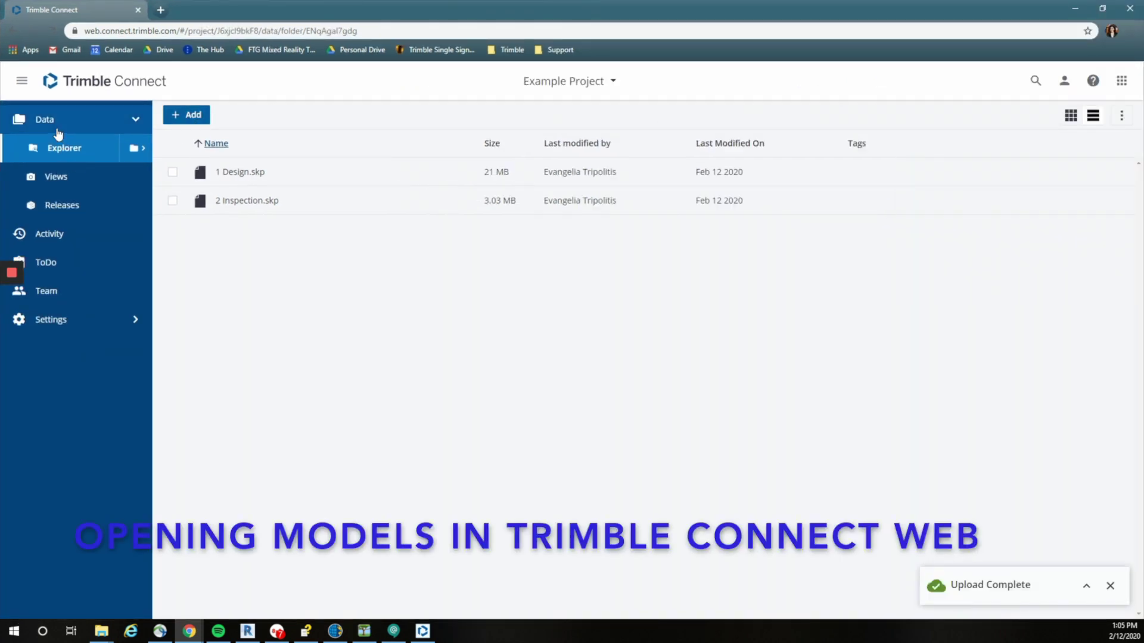
{"action": "left_click", "coordinate": [56, 130]}
{"action": "left_click", "coordinate": [55, 131]}
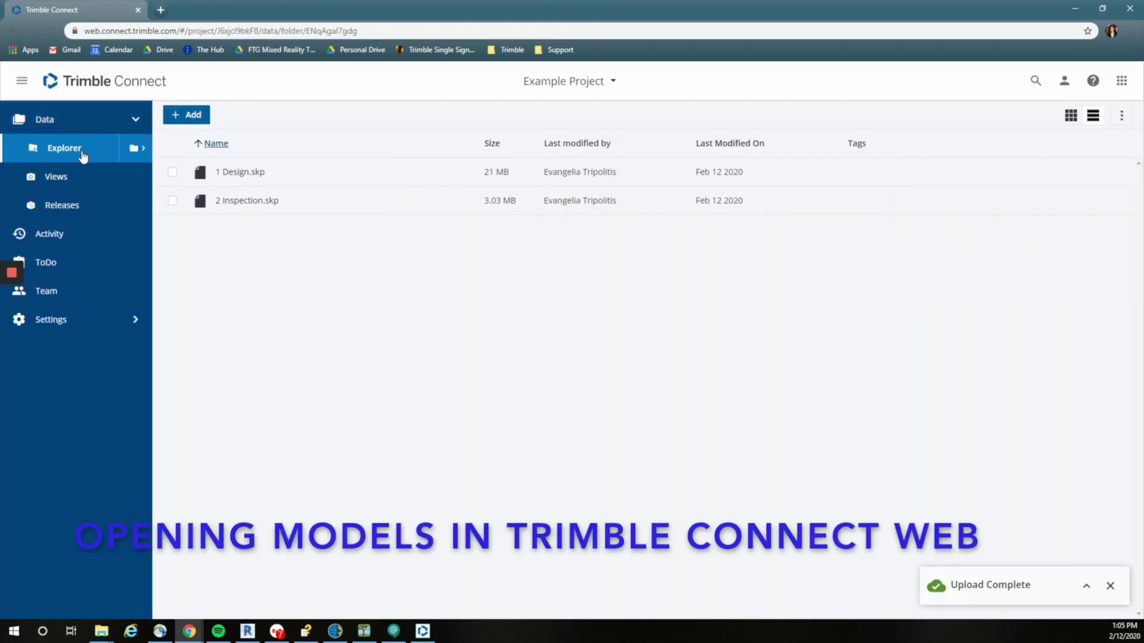
{"action": "left_click", "coordinate": [82, 156]}
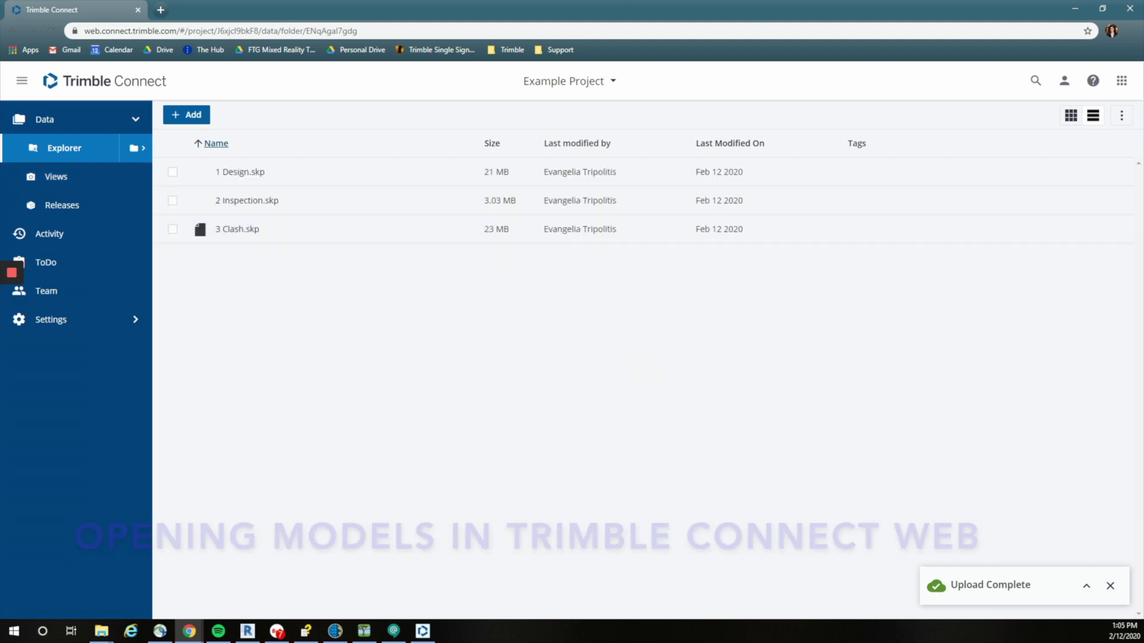
{"action": "left_click", "coordinate": [172, 229]}
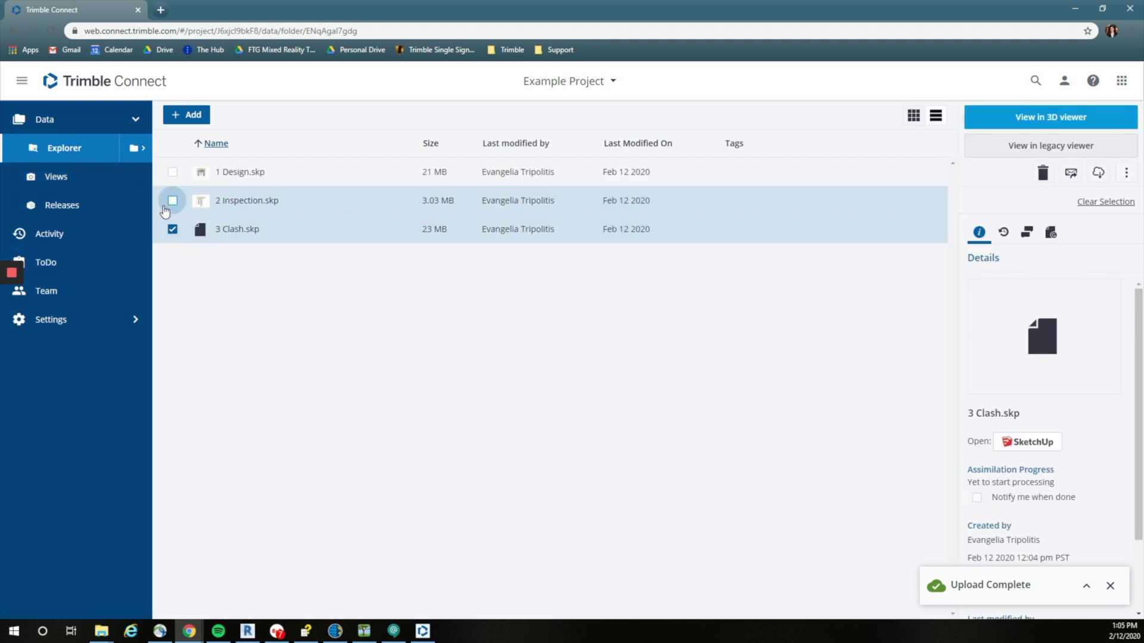
{"action": "left_click", "coordinate": [172, 202]}
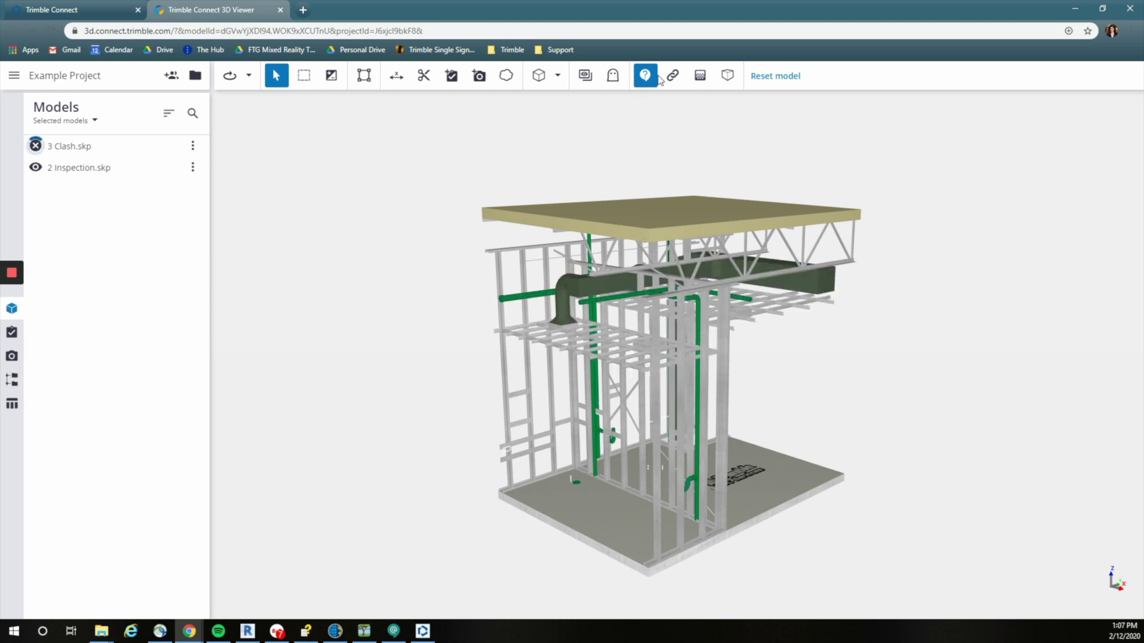
{"action": "left_click", "coordinate": [191, 148]}
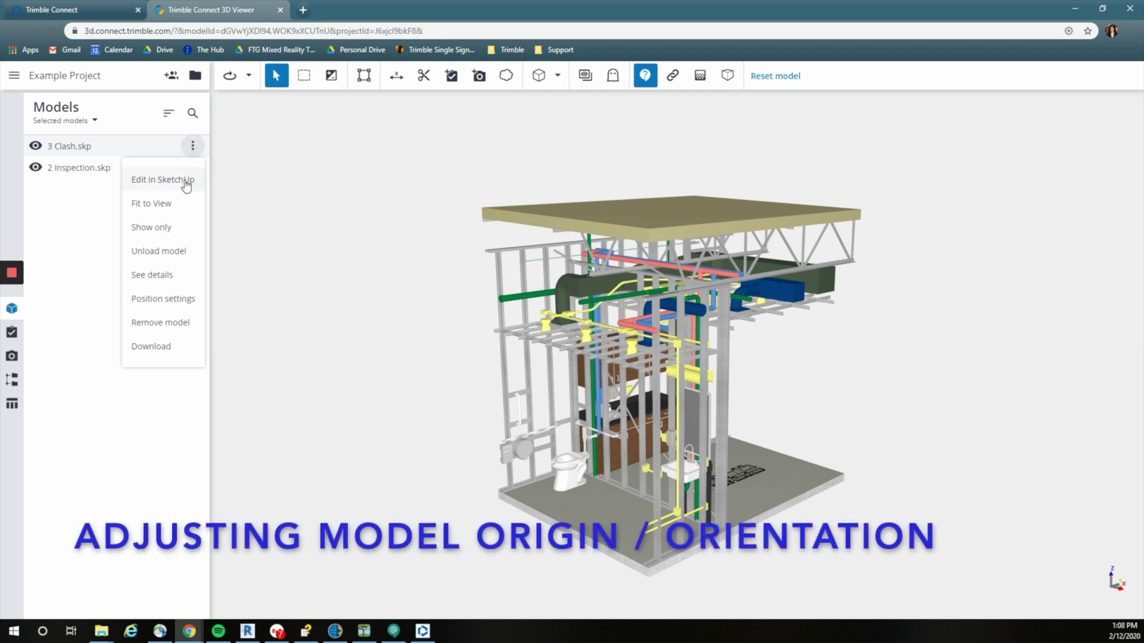
- Raise the 3 Clash model's elevation by 2000 mm and save
{"action": "left_click", "coordinate": [175, 301]}
{"action": "left_click_drag", "start_coordinate": [987, 467], "coordinate": [975, 467]}
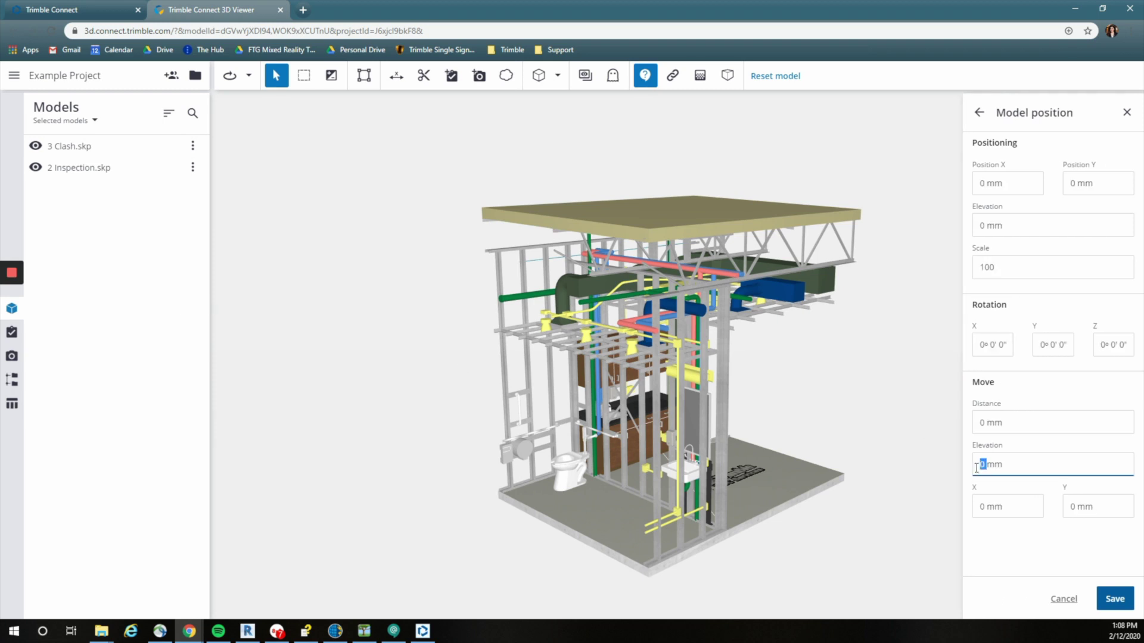
{"action": "type", "text": "200"}
{"action": "type", "text": "0"}
{"action": "left_click", "coordinate": [1108, 590]}
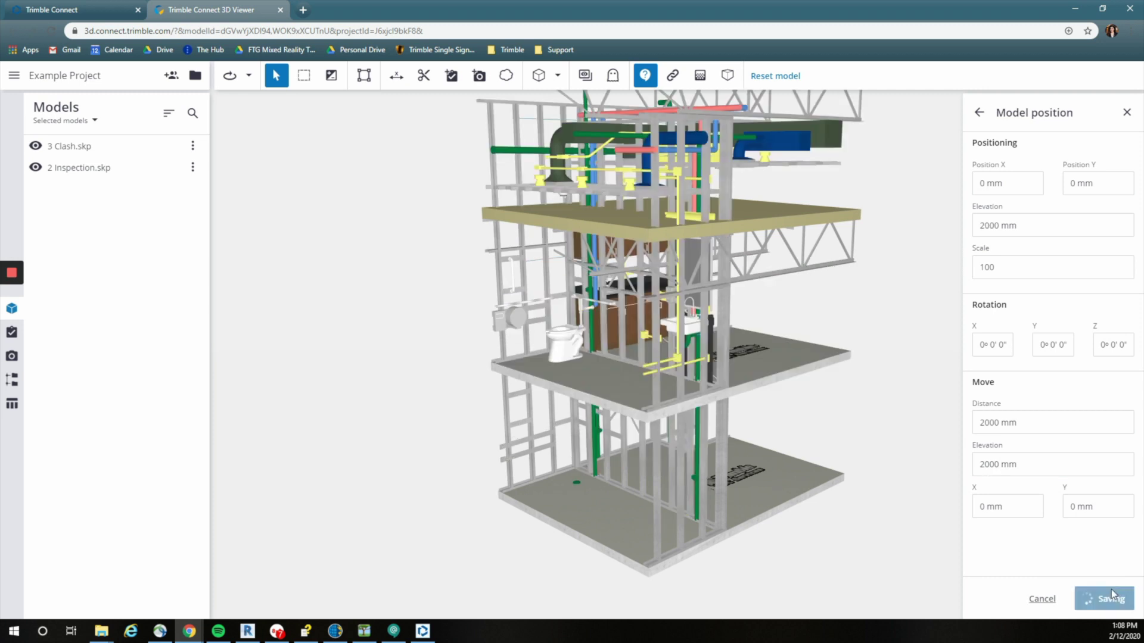
- Lower the 3 Clash model's elevation by 2000 mm and save
{"action": "left_click", "coordinate": [192, 145]}
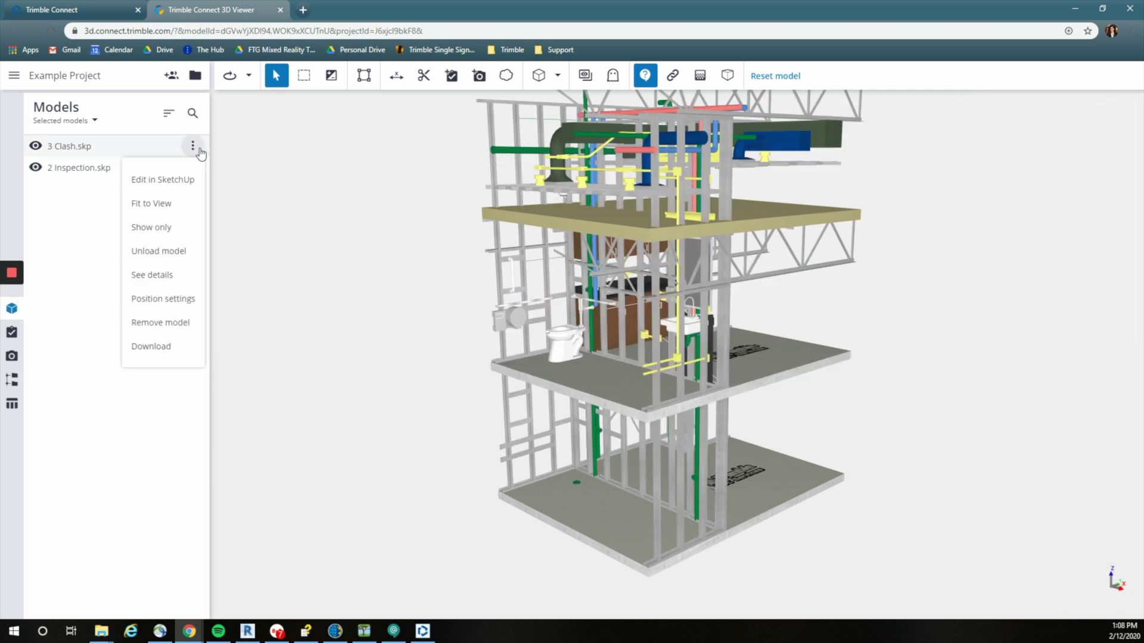
{"action": "left_click", "coordinate": [186, 298]}
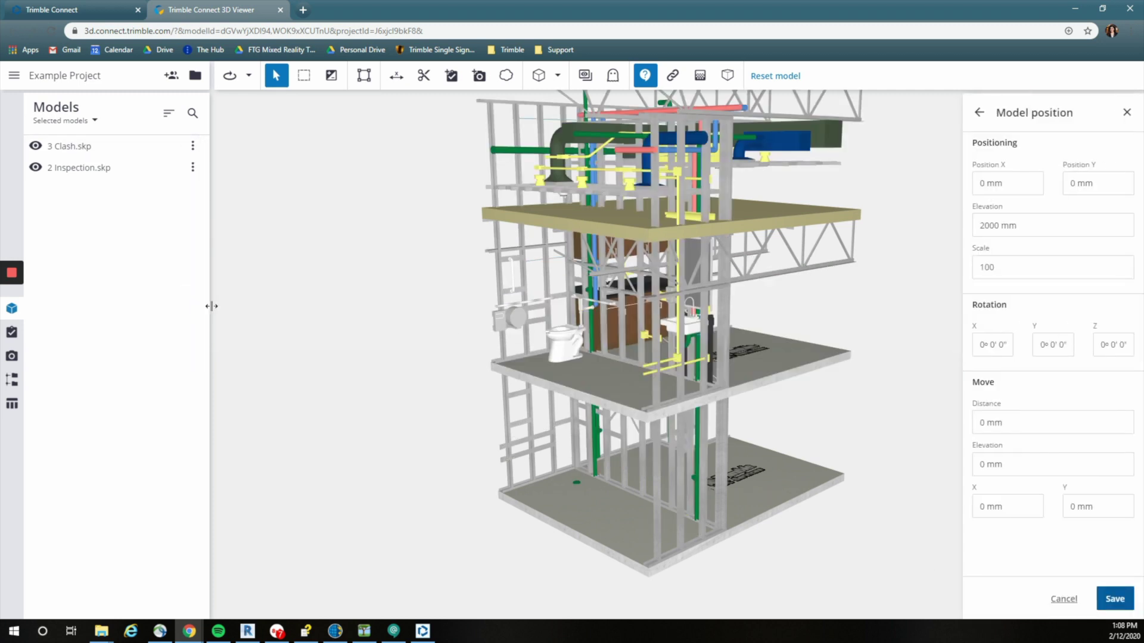
{"action": "double_click", "coordinate": [983, 463]}
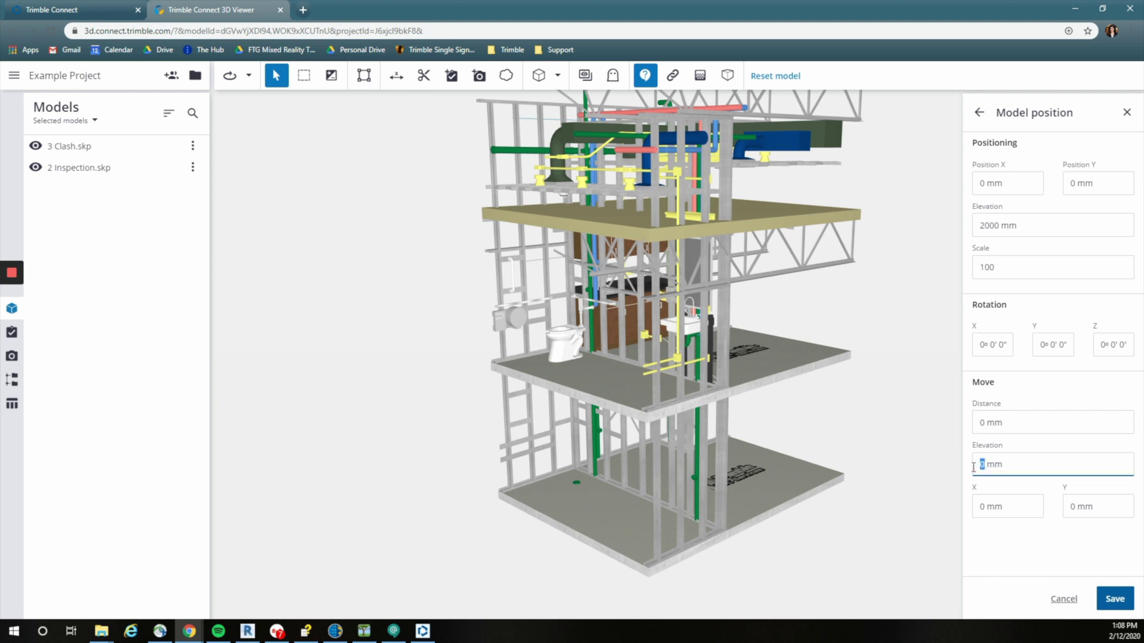
{"action": "type", "text": "-2000"}
{"action": "left_click", "coordinate": [1114, 599]}
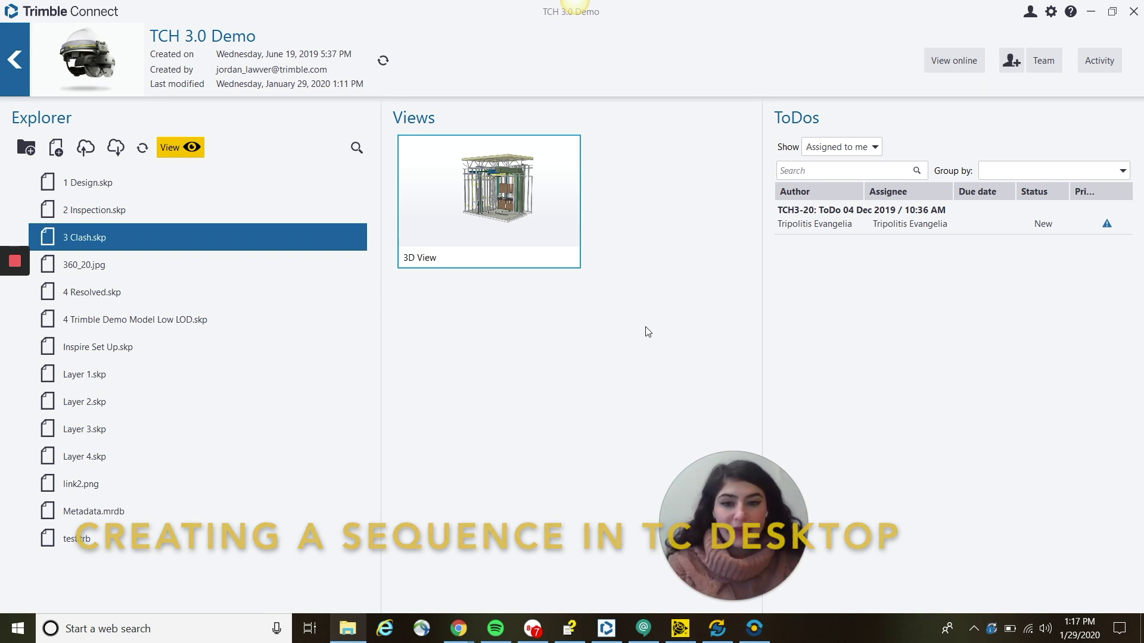
- Open the TCH 3.0 Demo 3D view and add Step 01 to a new sequence
{"action": "left_click", "coordinate": [415, 240]}
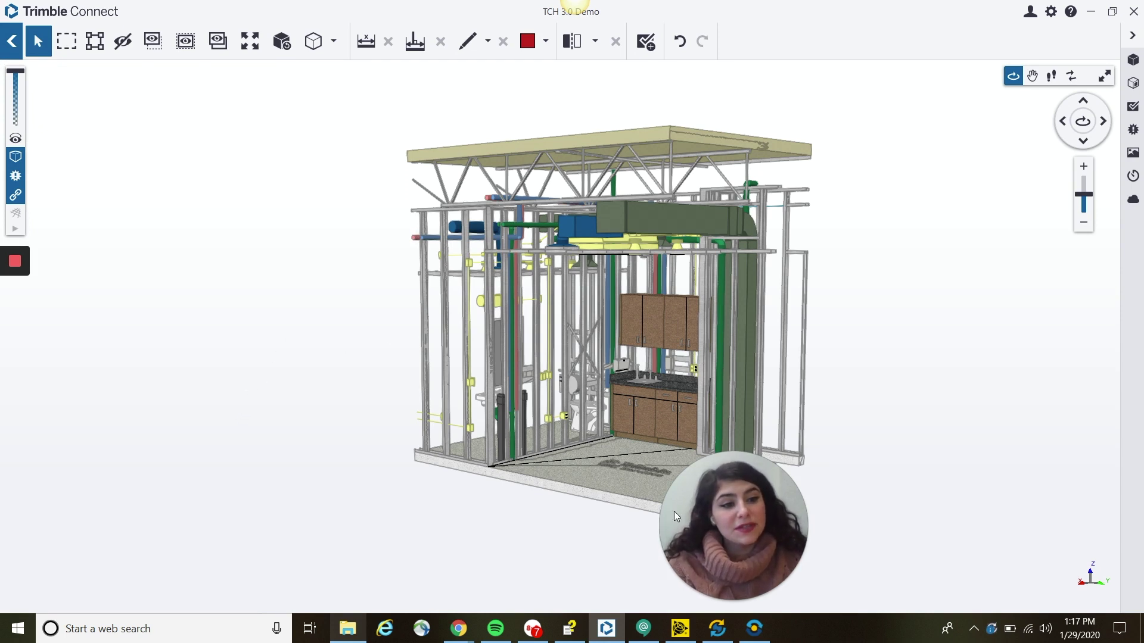
{"action": "left_click", "coordinate": [1134, 177]}
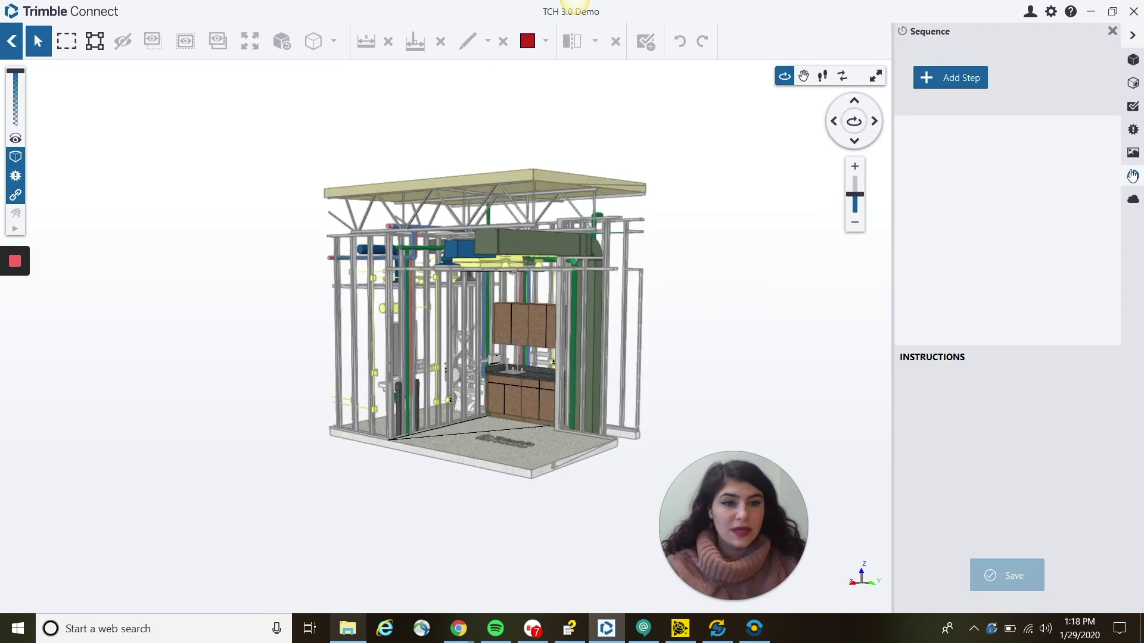
{"action": "left_click", "coordinate": [964, 86]}
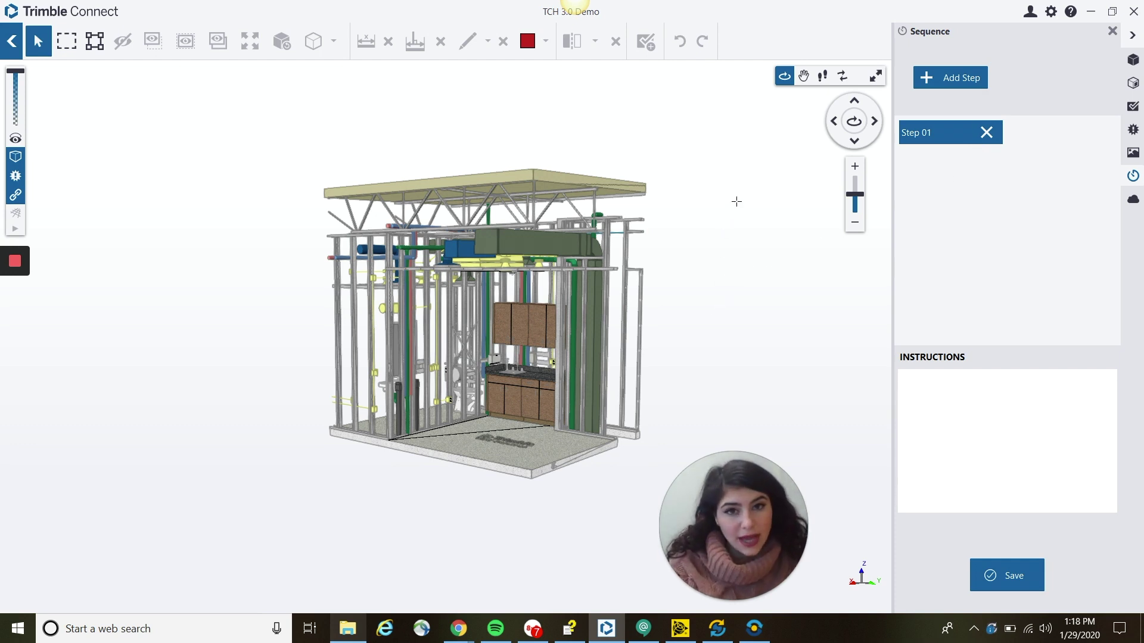
- Select the floor slab and roof slab, then clear the selection
{"action": "left_click", "coordinate": [542, 449]}
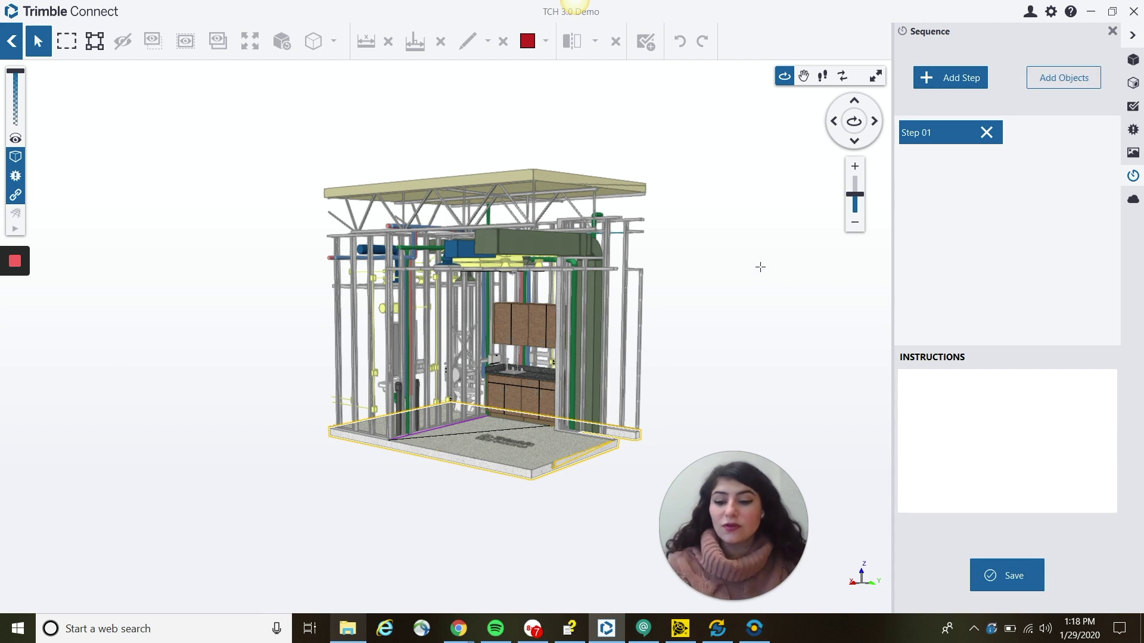
{"action": "left_click", "coordinate": [556, 178], "text": "ctrl"}
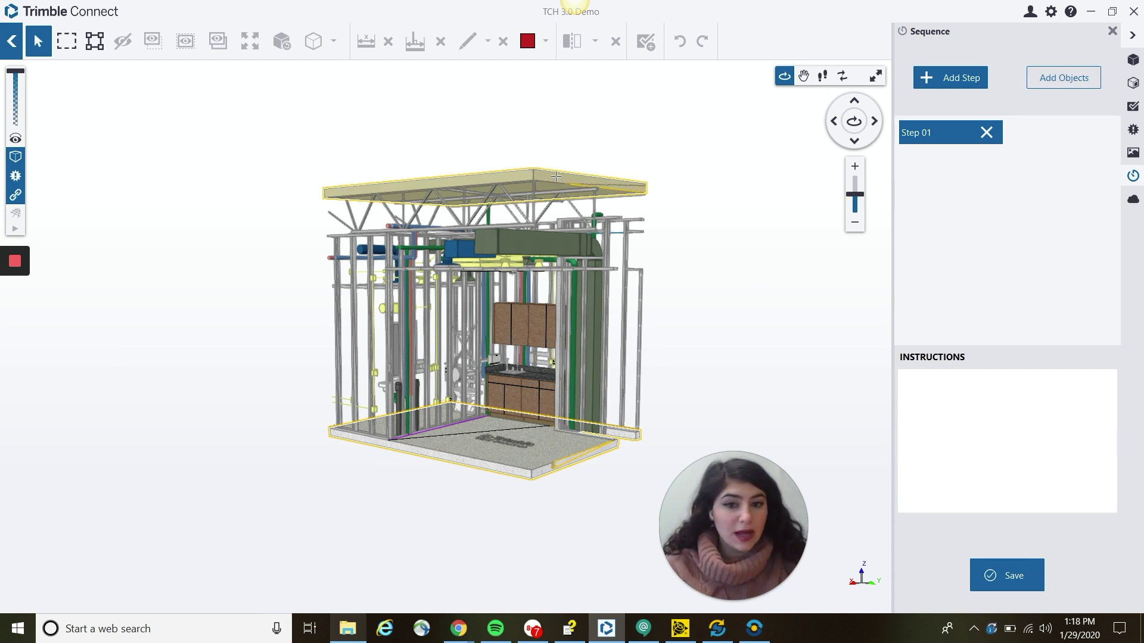
{"action": "left_click", "coordinate": [754, 219]}
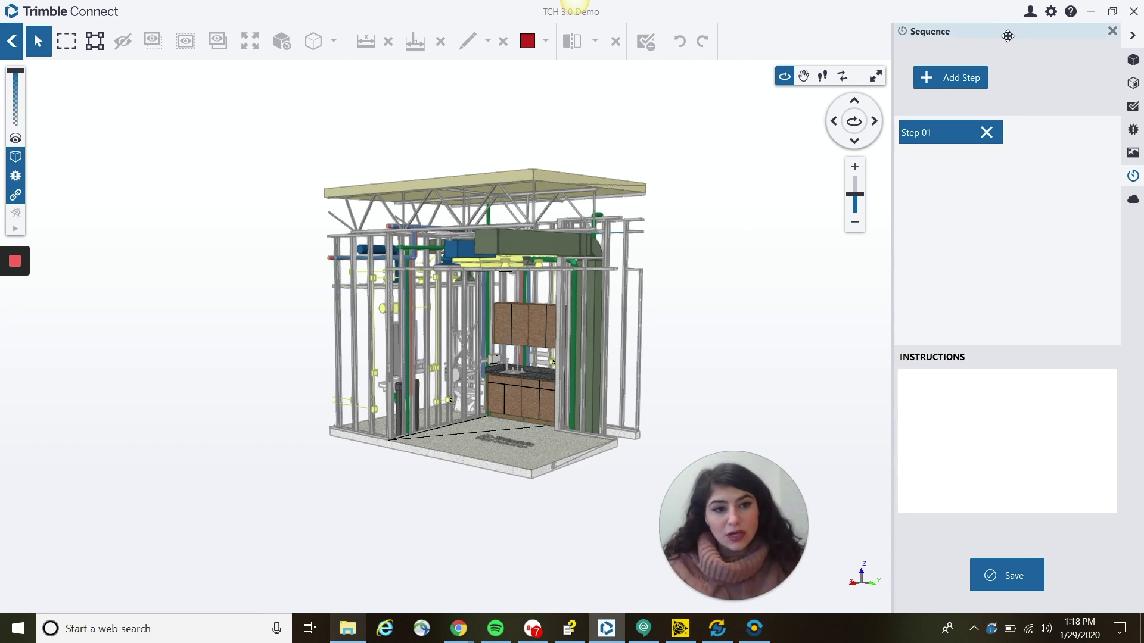
- Keep the unsaved sequence, move the Sequence panel left, and show the models tree
{"action": "left_click_drag", "start_coordinate": [1010, 32], "coordinate": [956, 36]}
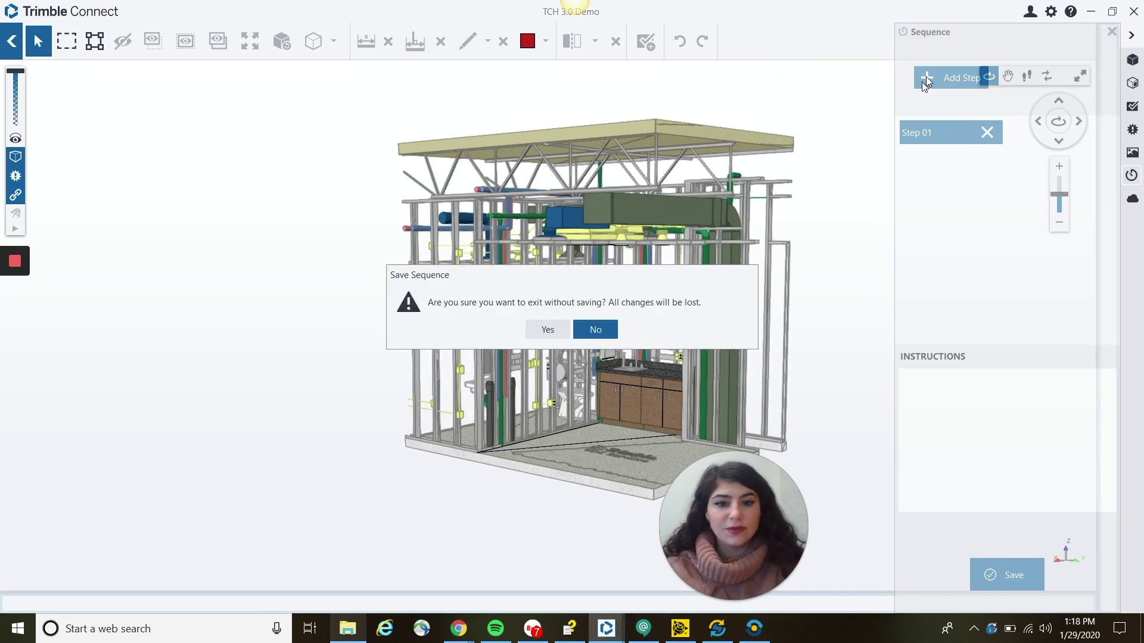
{"action": "left_click", "coordinate": [596, 330]}
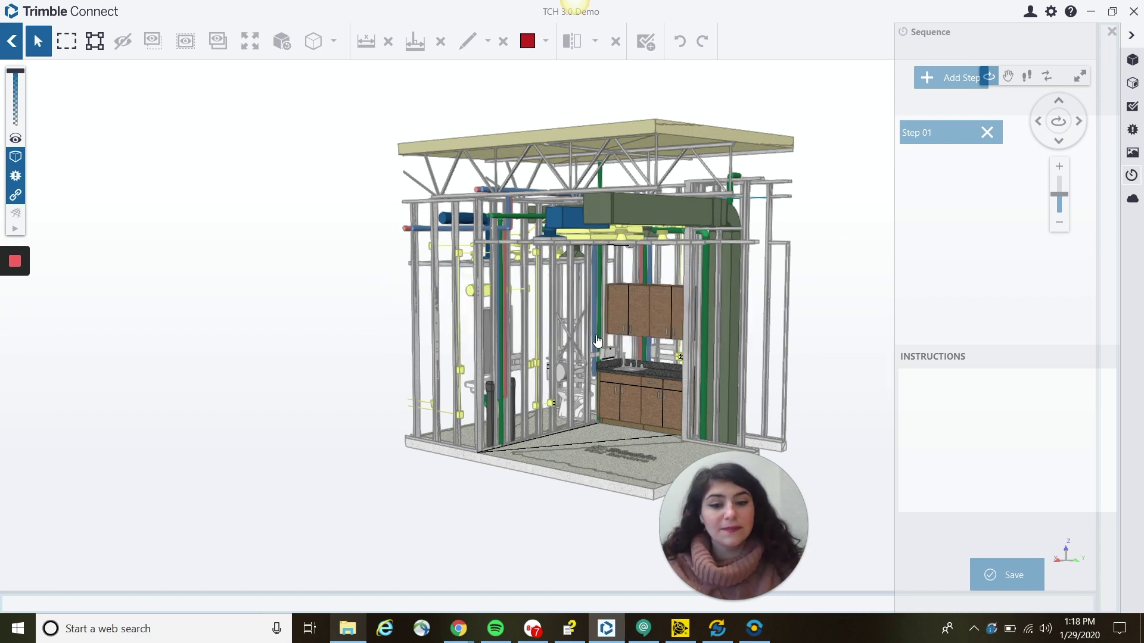
{"action": "mouse_move", "coordinate": [967, 32]}
{"action": "left_mouse_down"}
{"action": "mouse_move", "coordinate": [112, 30]}
{"action": "mouse_move", "coordinate": [126, 44]}
{"action": "left_mouse_up"}
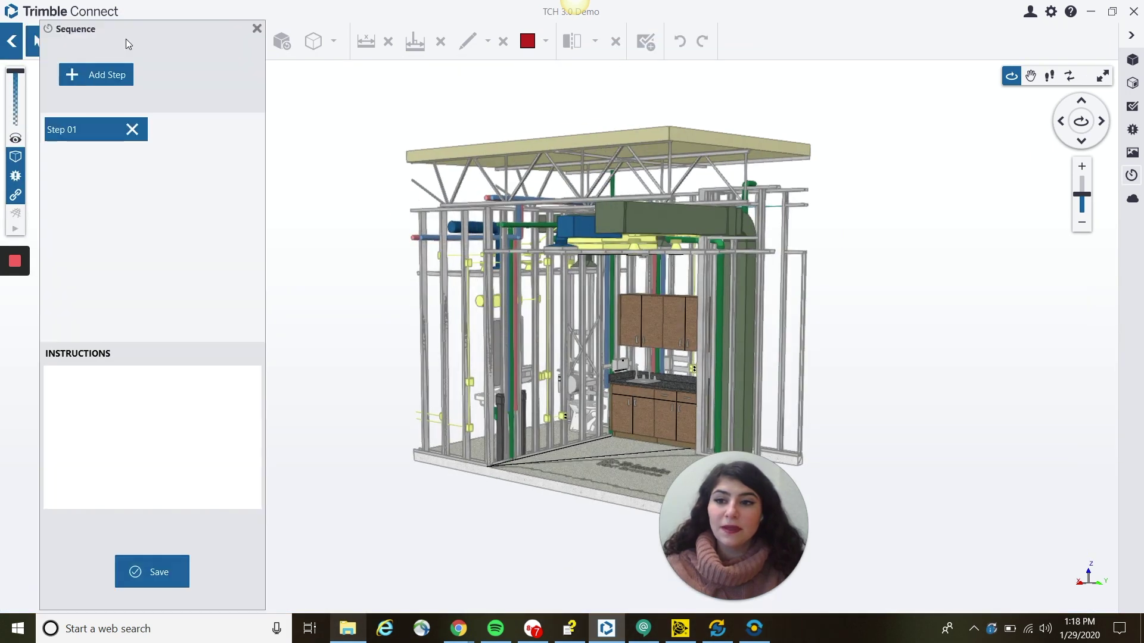
{"action": "left_click", "coordinate": [1132, 59]}
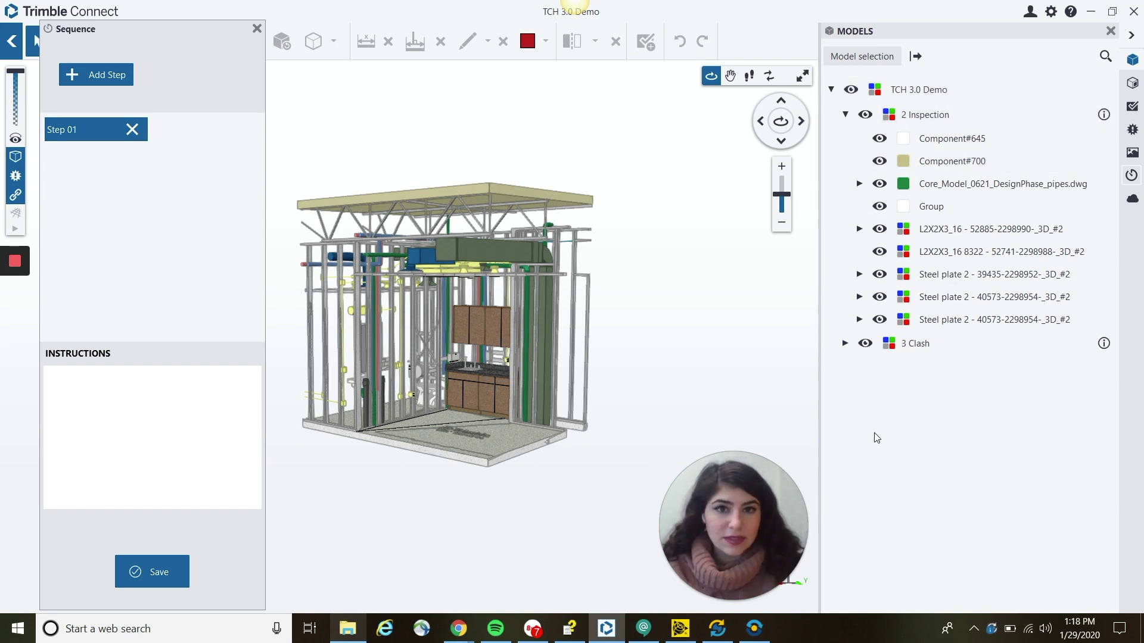
- Hide all models except Component#645 and Component#700
{"action": "left_click", "coordinate": [866, 344]}
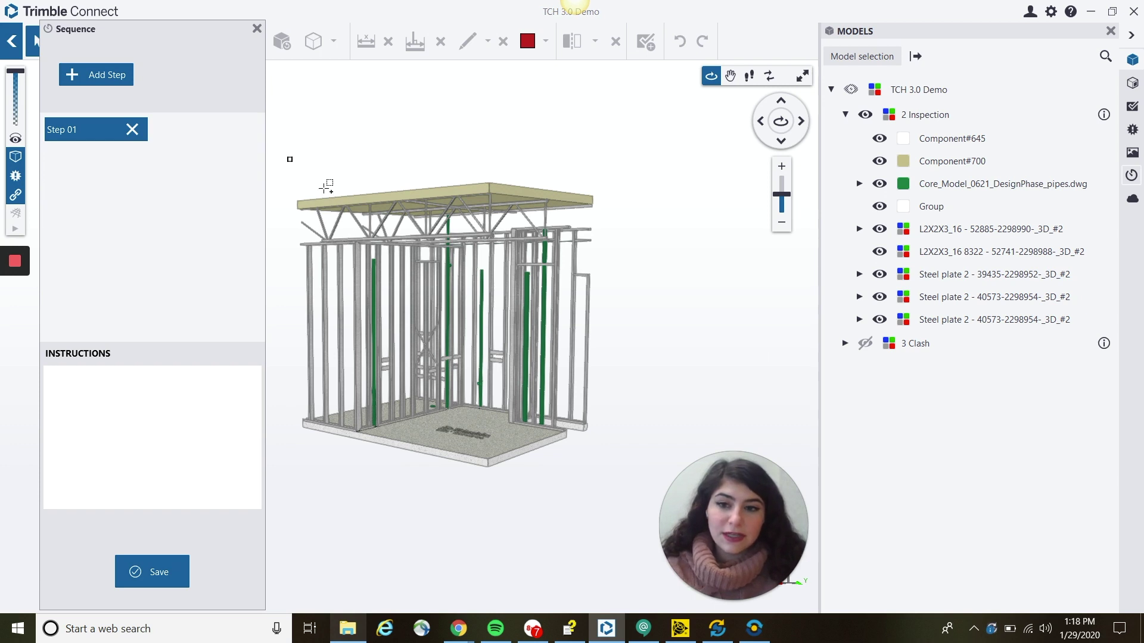
{"action": "left_click_drag", "start_coordinate": [289, 157], "coordinate": [563, 231]}
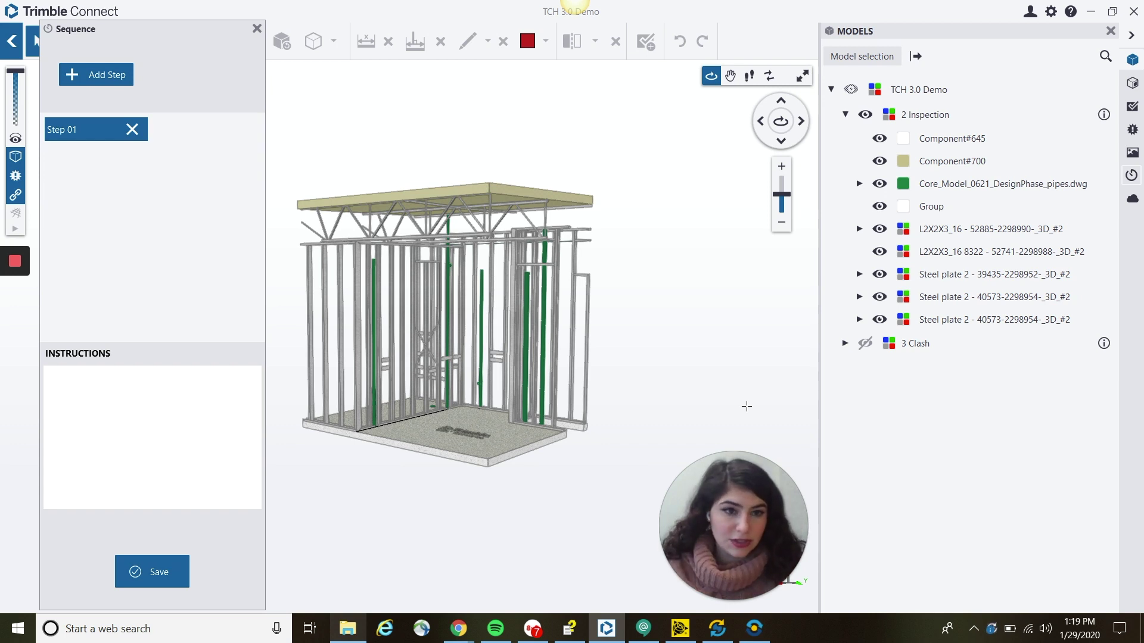
{"action": "left_click", "coordinate": [866, 115]}
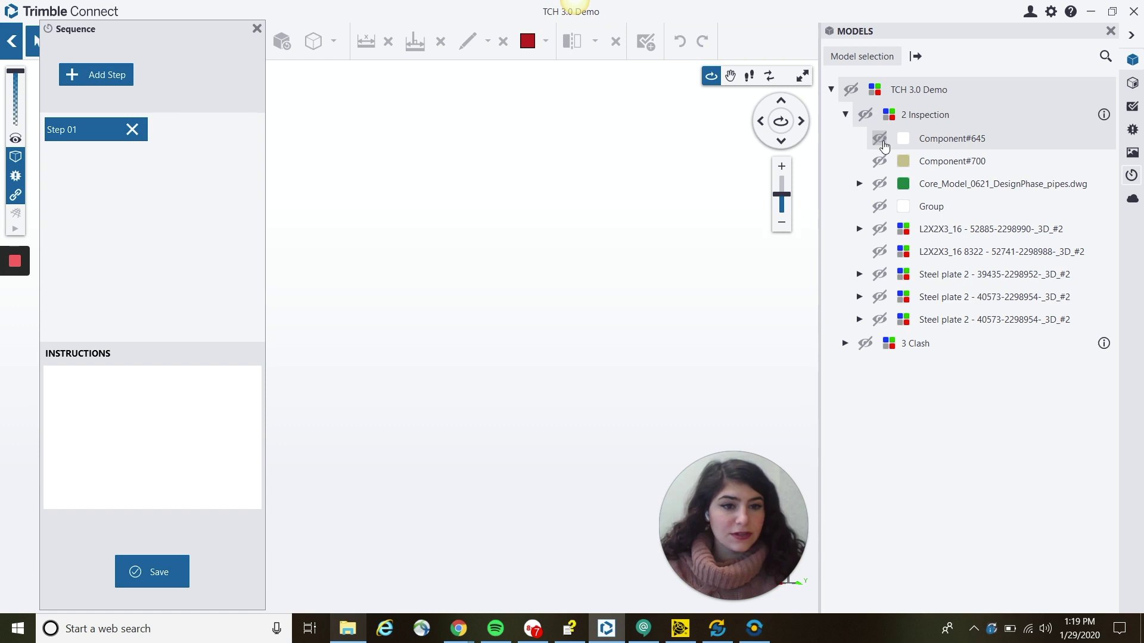
{"action": "left_click", "coordinate": [880, 137]}
{"action": "left_click", "coordinate": [881, 160]}
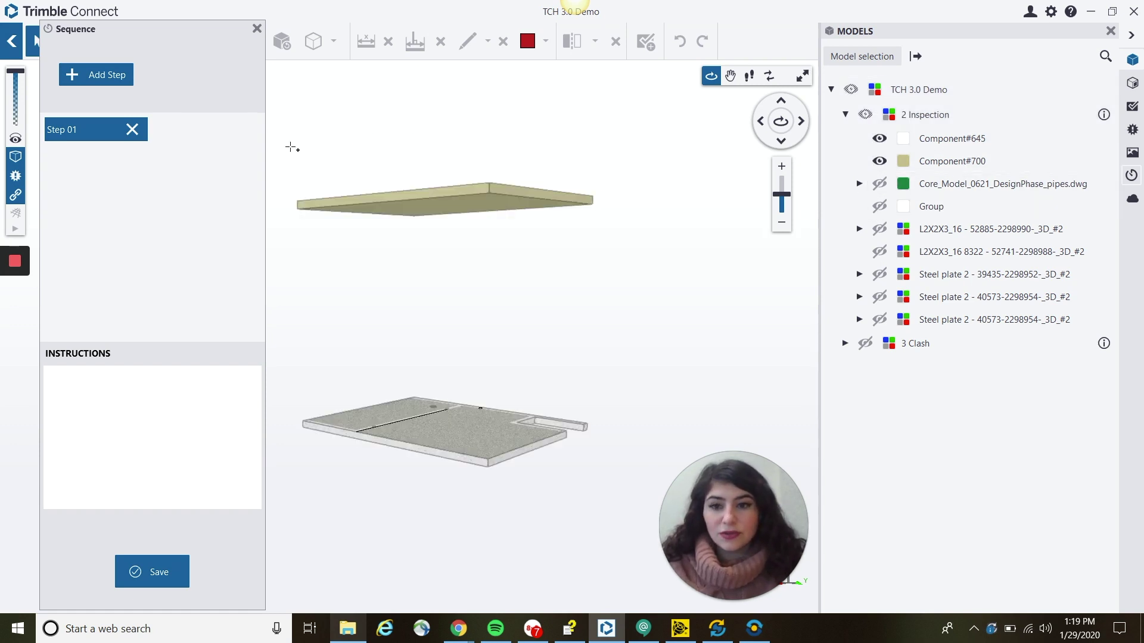
- Add both slabs to Step 01 with the instruction 'Pour Concrete', then add Step 02
{"action": "left_click_drag", "start_coordinate": [288, 147], "coordinate": [622, 481]}
{"action": "left_click", "coordinate": [217, 77]}
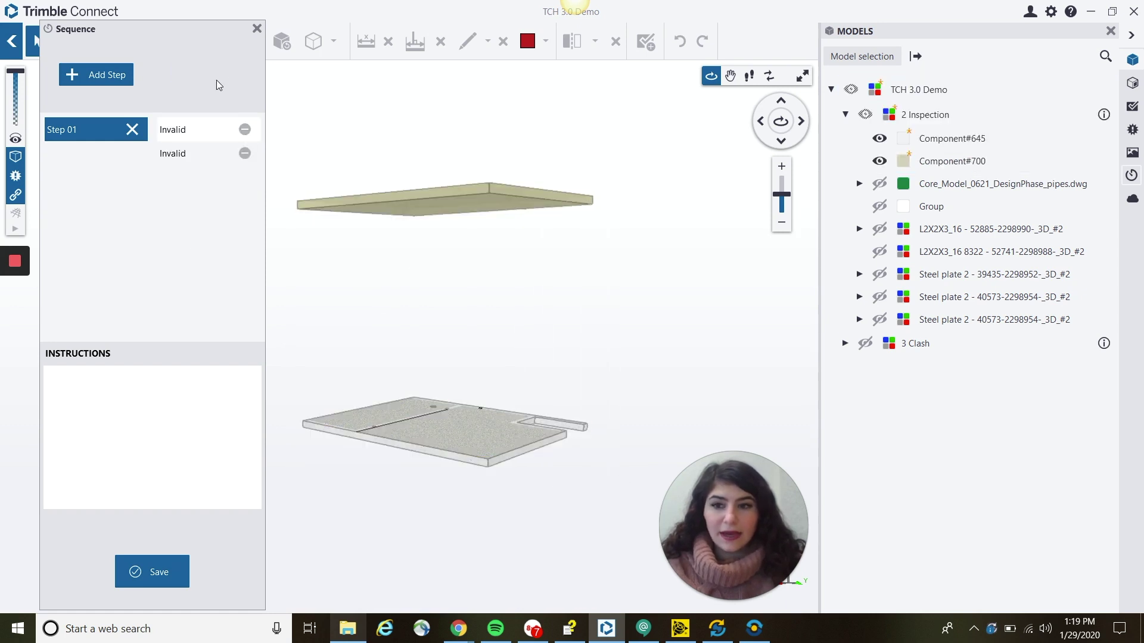
{"action": "left_click", "coordinate": [149, 428]}
{"action": "type", "text": "P"}
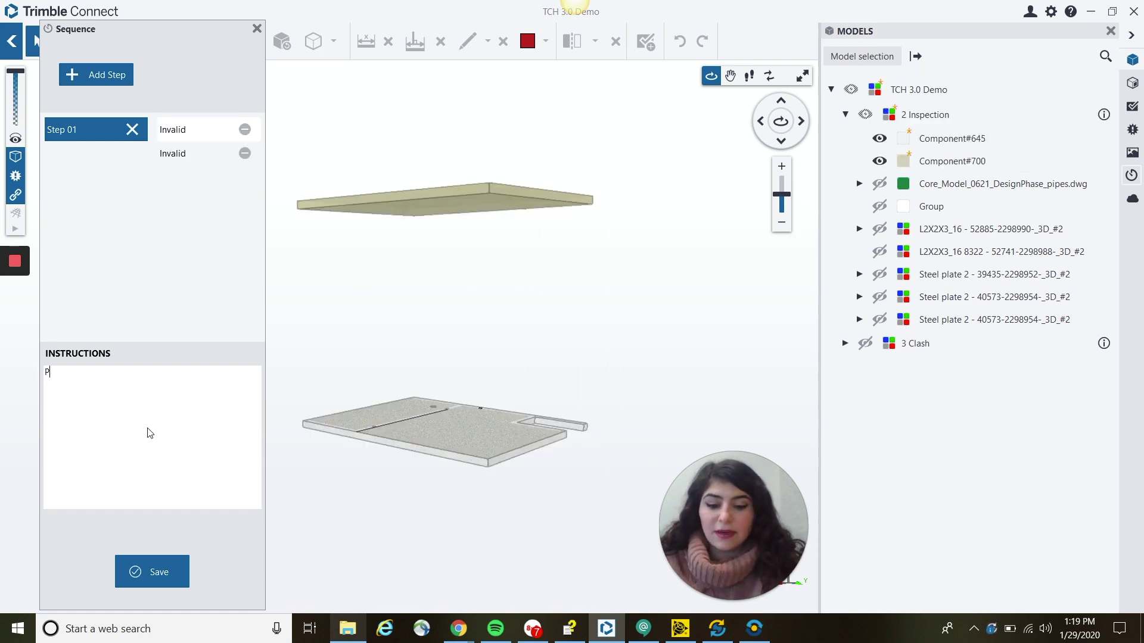
{"action": "type", "text": "crete"}
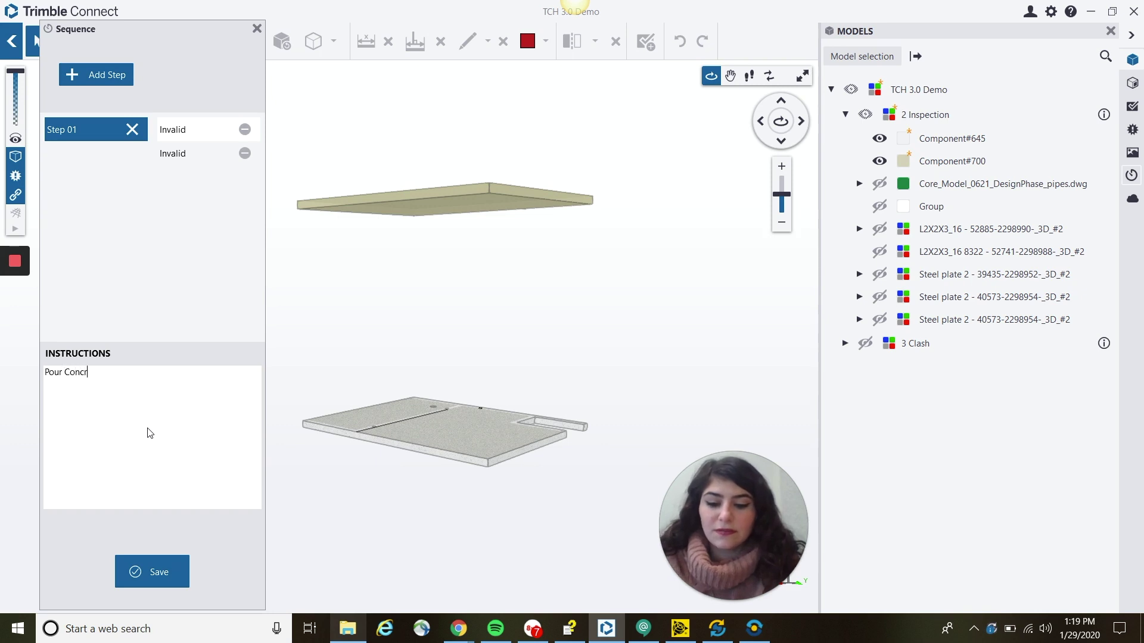
{"action": "left_click", "coordinate": [104, 79]}
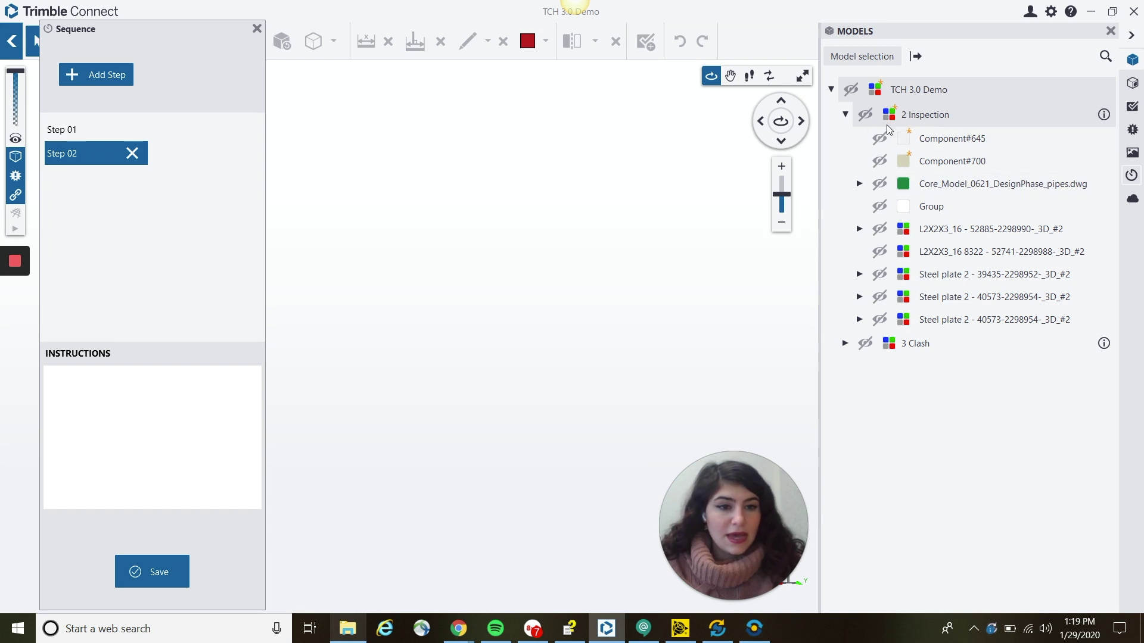
- Show only the 2 Inspection framing and add it to Step 02 as 'Install Framework'
{"action": "left_click", "coordinate": [865, 116]}
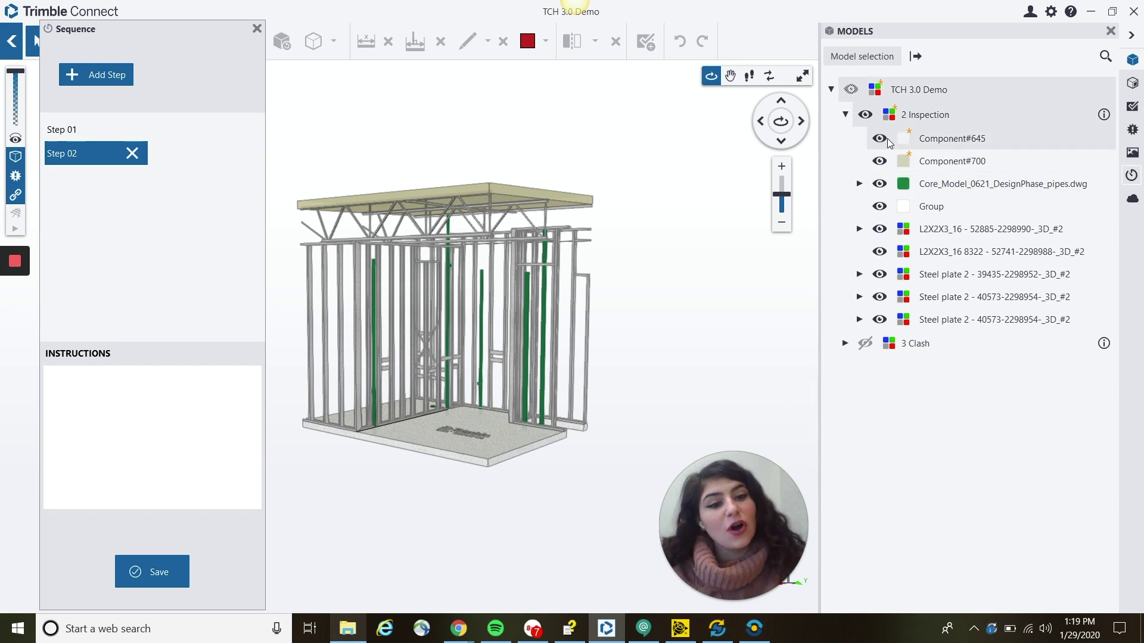
{"action": "left_click", "coordinate": [879, 138]}
{"action": "left_click", "coordinate": [879, 160]}
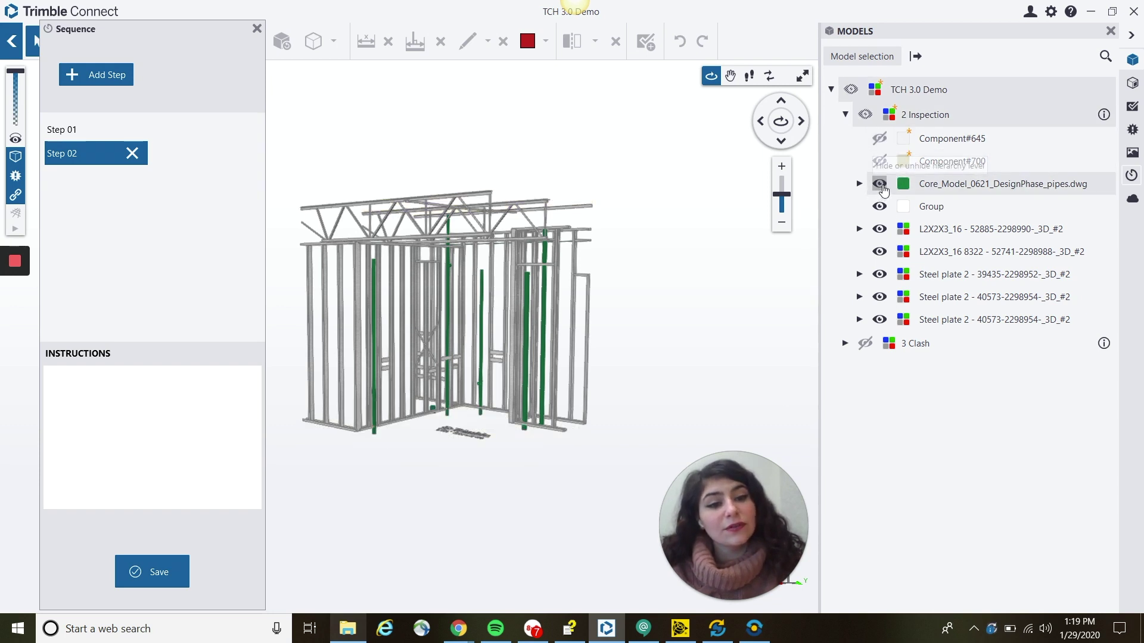
{"action": "left_click", "coordinate": [879, 183]}
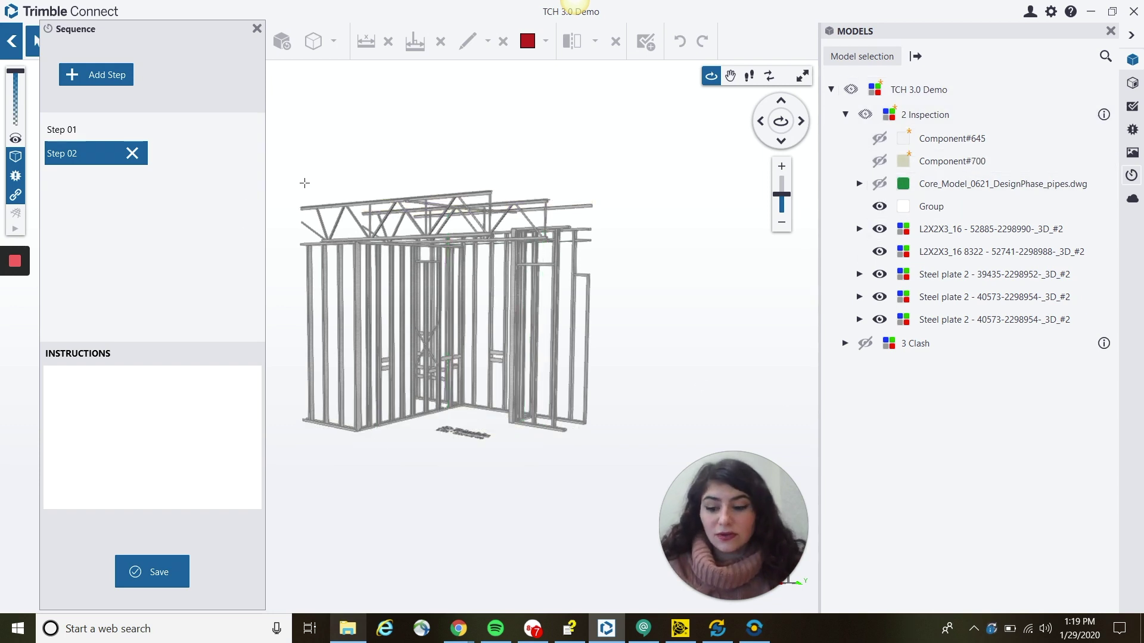
{"action": "left_click_drag", "start_coordinate": [291, 187], "coordinate": [608, 463]}
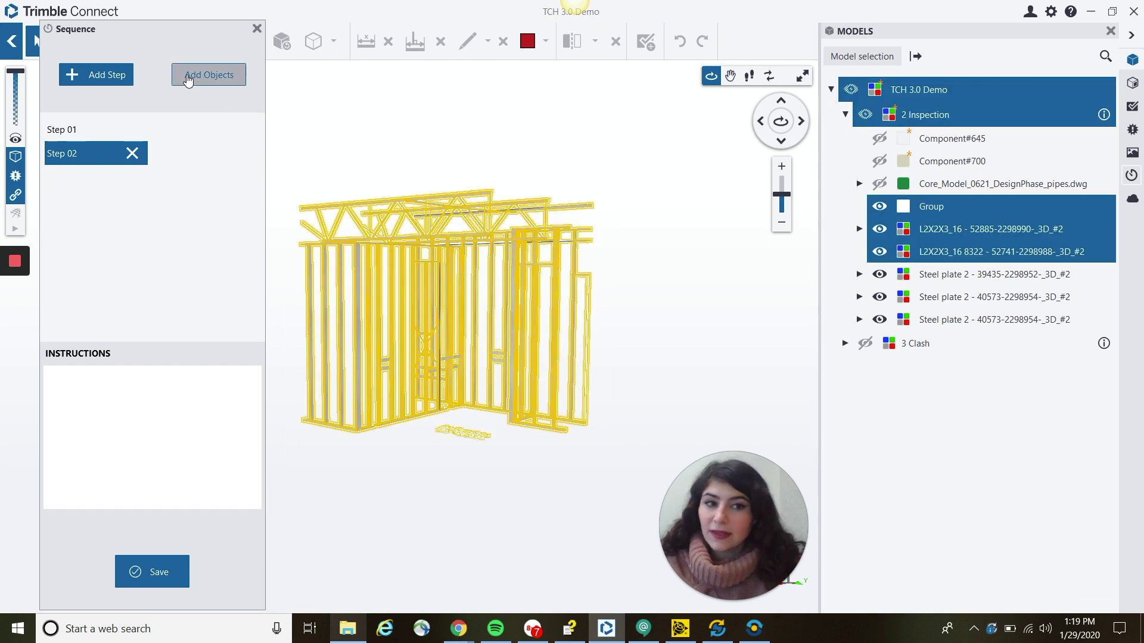
{"action": "left_click", "coordinate": [187, 76]}
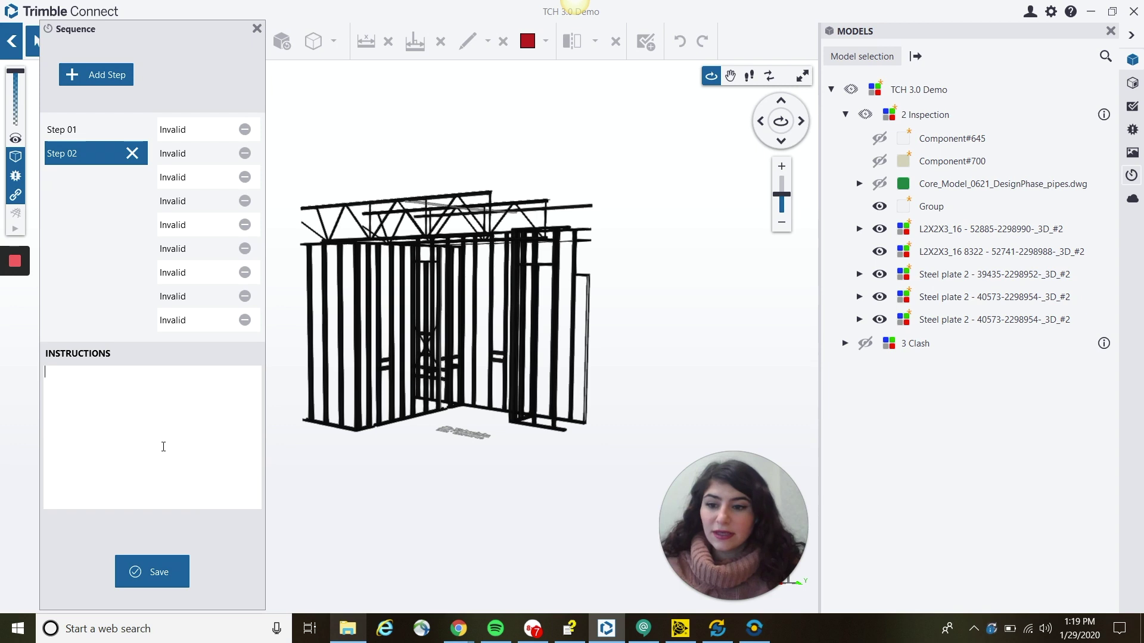
{"action": "type", "text": "Install "}
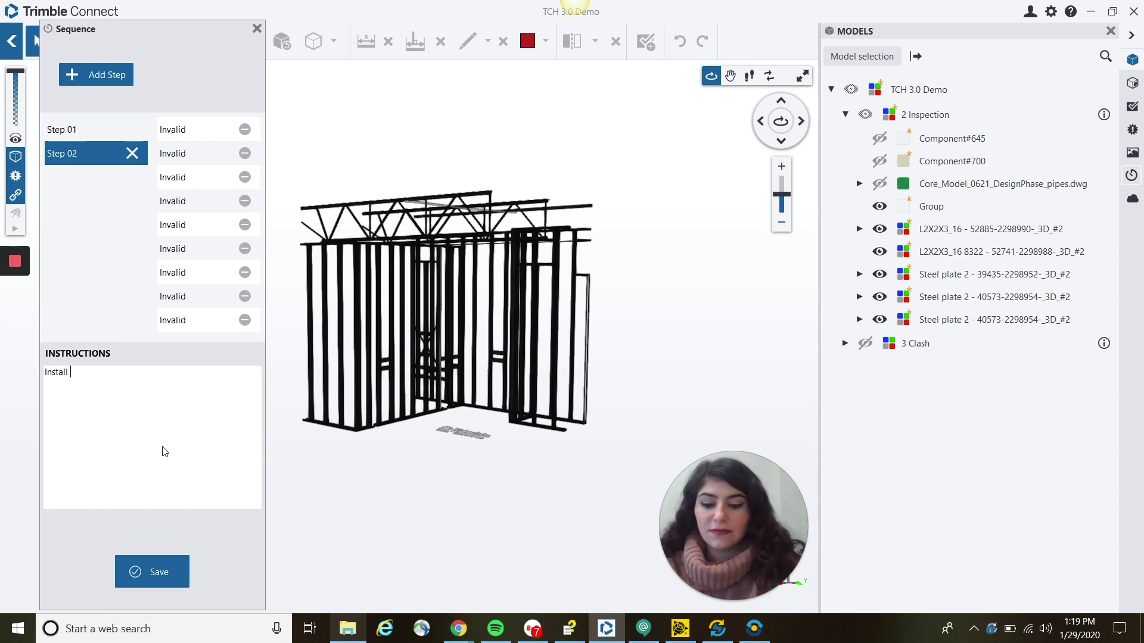
{"action": "type", "text": "Framework"}
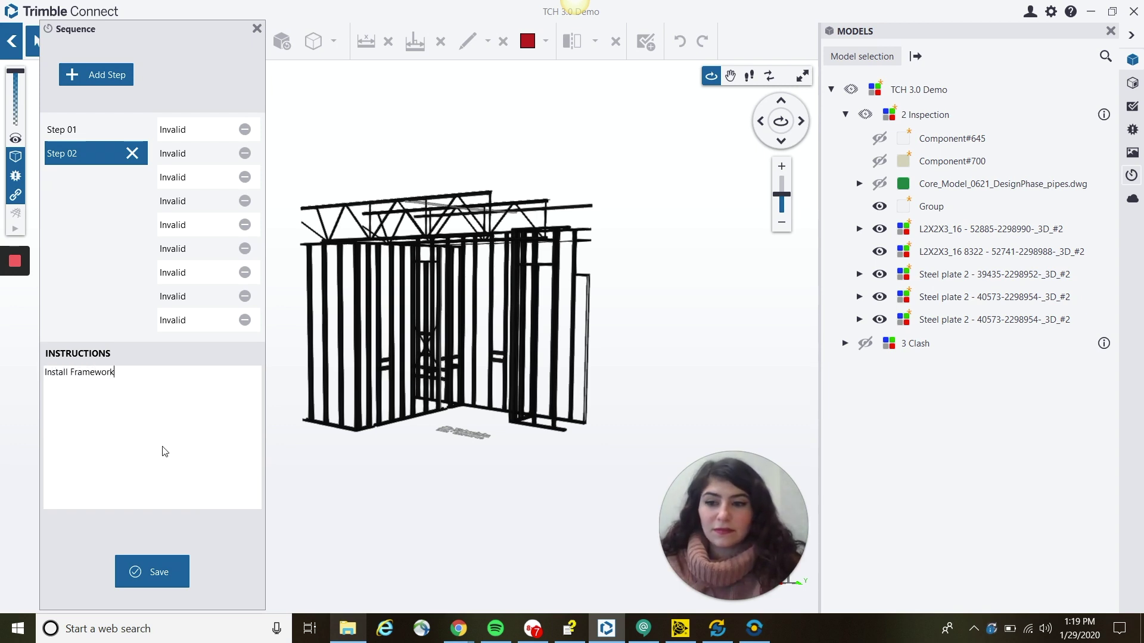
- Add Step 03 containing the plumbing pipes, labelled 'Install Plumbing'
{"action": "left_click", "coordinate": [94, 72]}
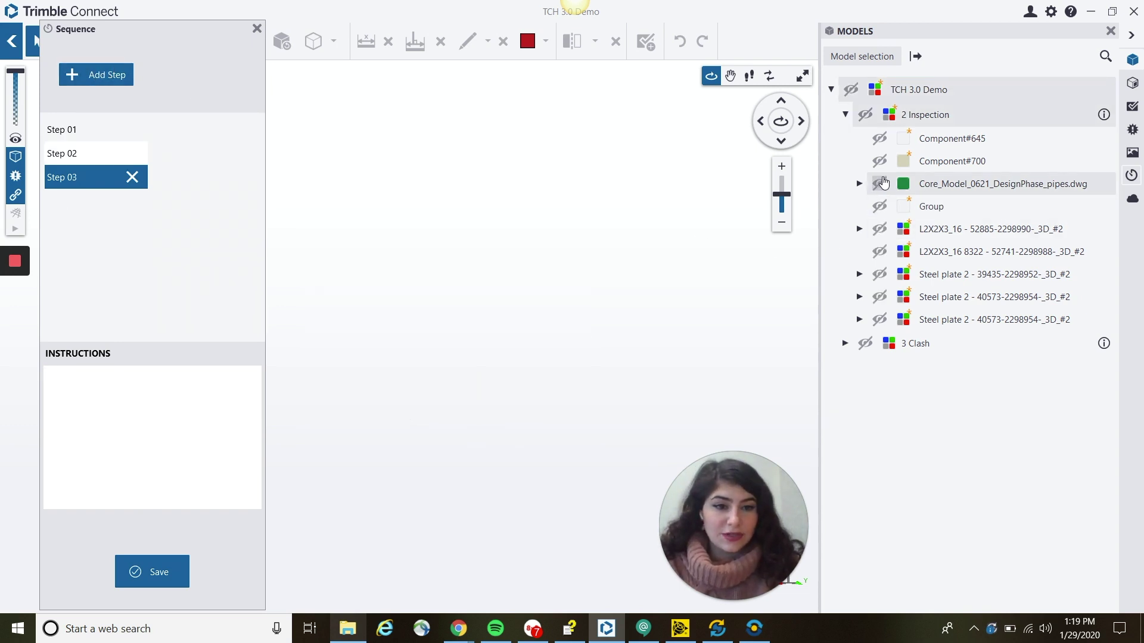
{"action": "left_click", "coordinate": [879, 183]}
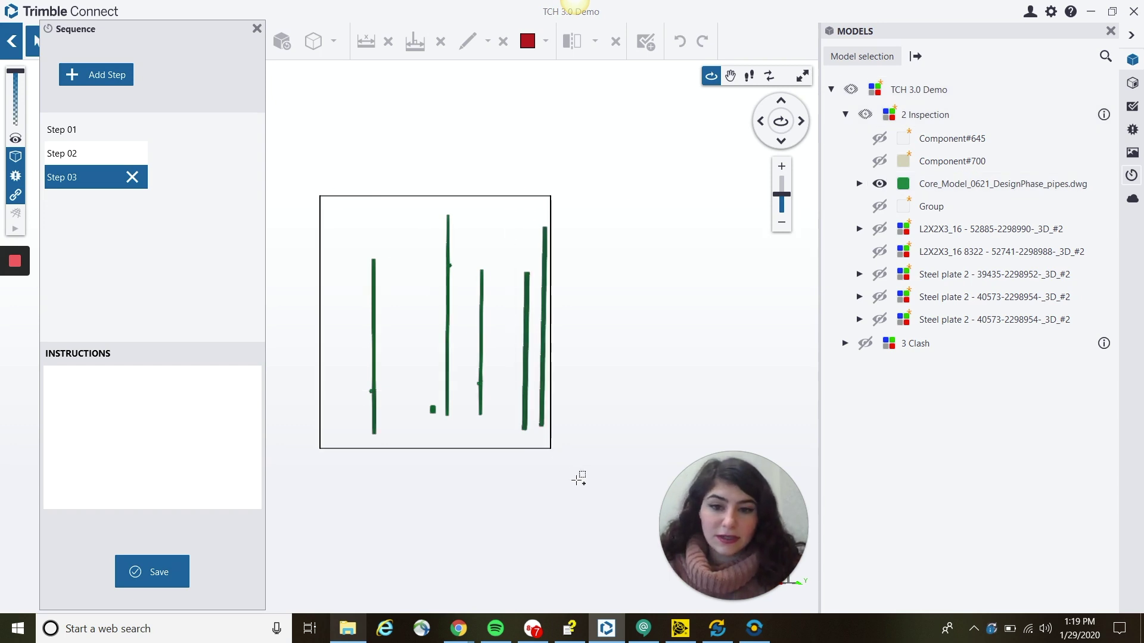
{"action": "left_click_drag", "start_coordinate": [334, 205], "coordinate": [616, 505]}
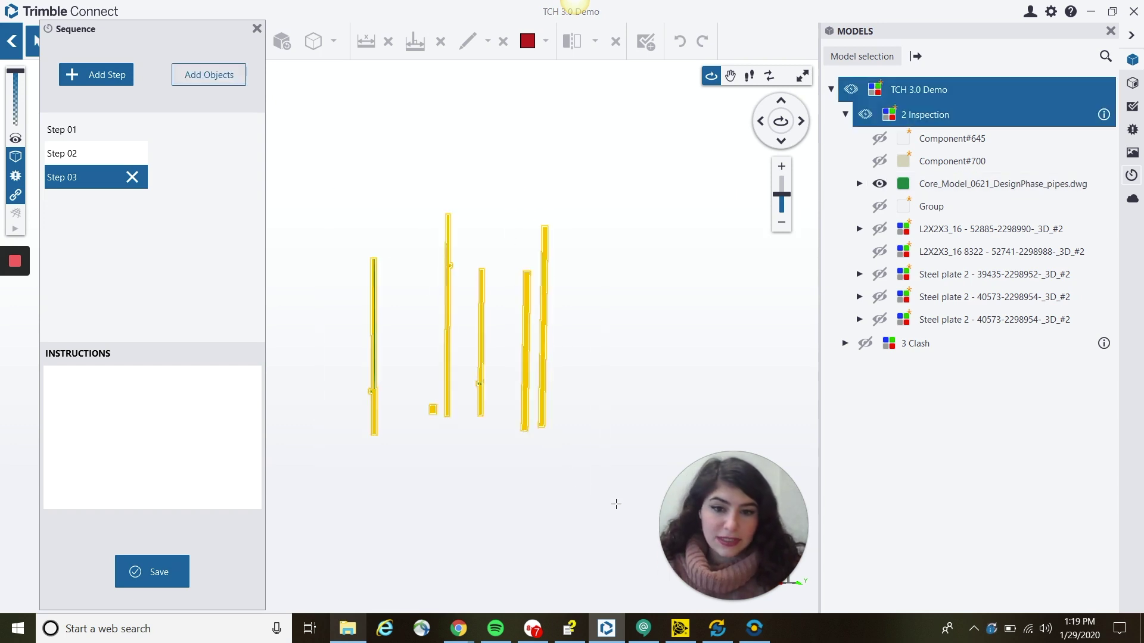
{"action": "left_click", "coordinate": [194, 75]}
{"action": "type", "text": "Install Plumbing"}
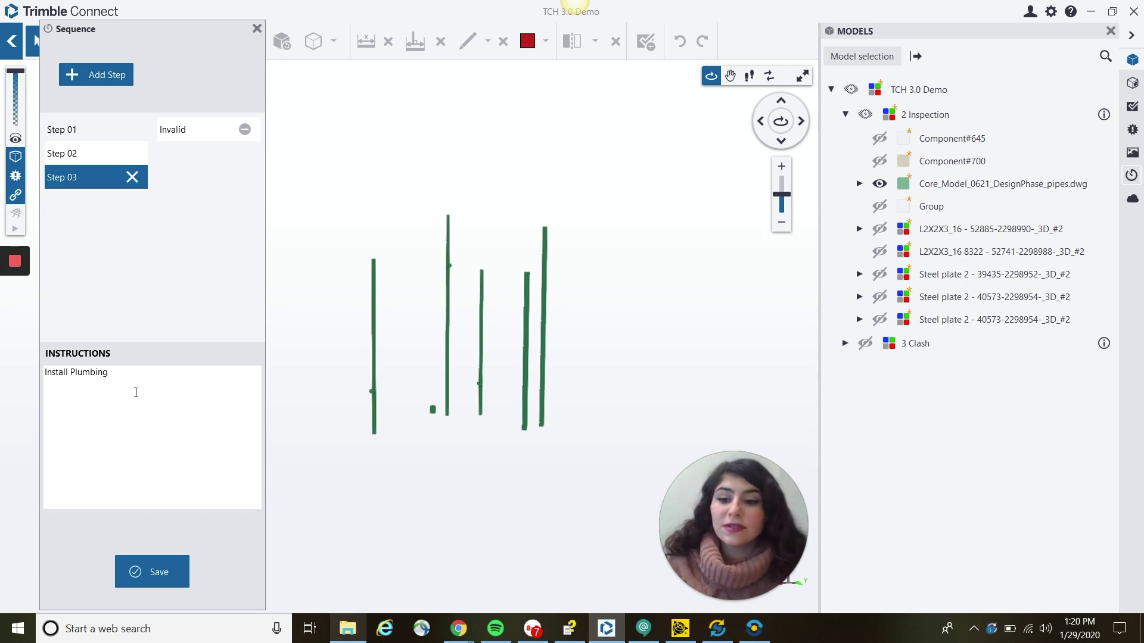
- Review Steps 02, 01 and 03, then save the sequence as Sequence 5
{"action": "left_click", "coordinate": [105, 154]}
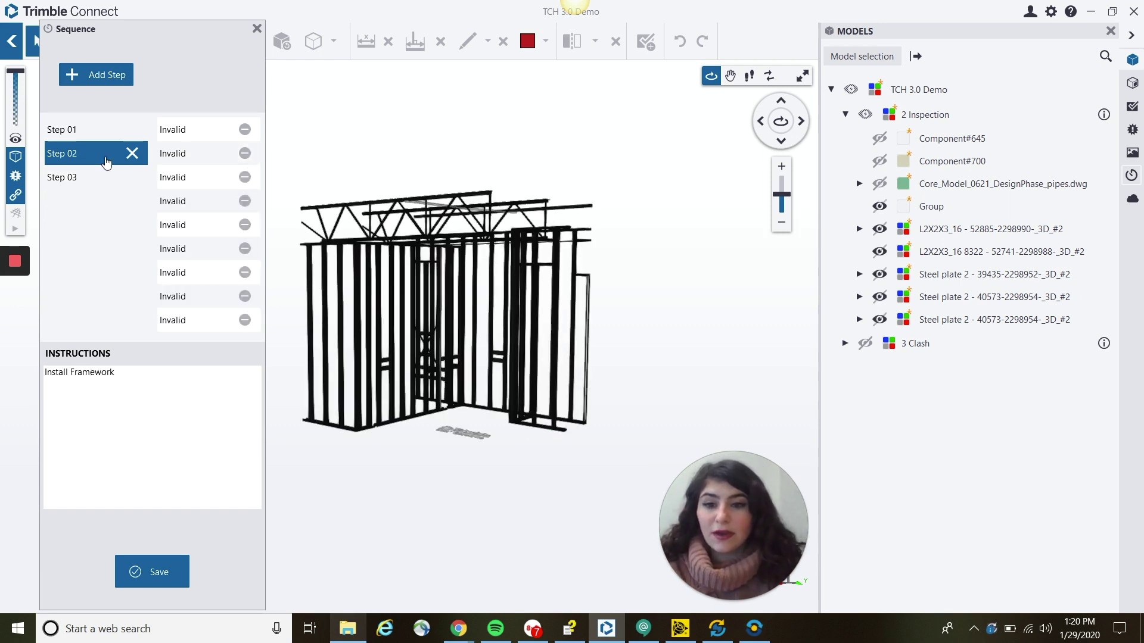
{"action": "left_click", "coordinate": [104, 131]}
{"action": "left_click", "coordinate": [89, 177]}
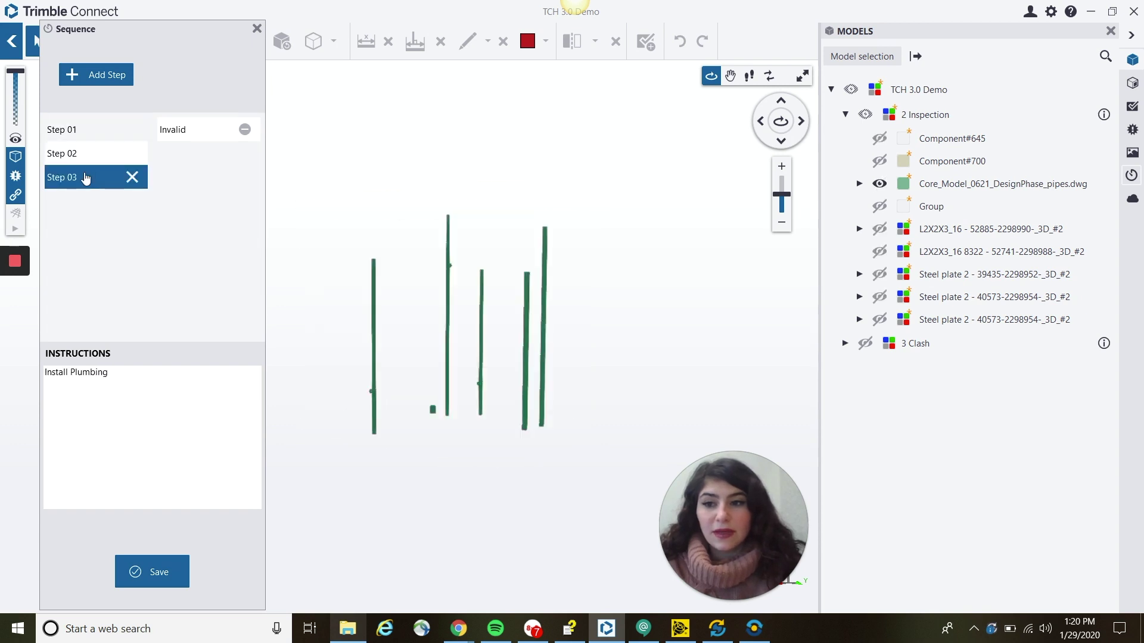
{"action": "left_click", "coordinate": [152, 573]}
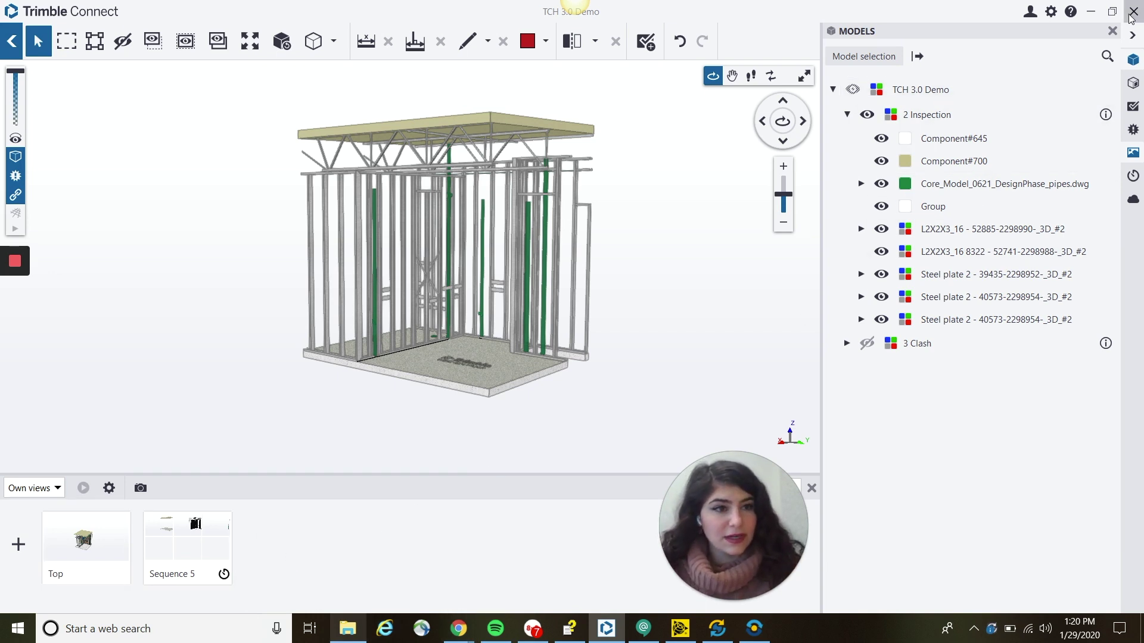
- Close the model tree and check, then dismiss, Sequence 6's options
{"action": "left_click", "coordinate": [1113, 33]}
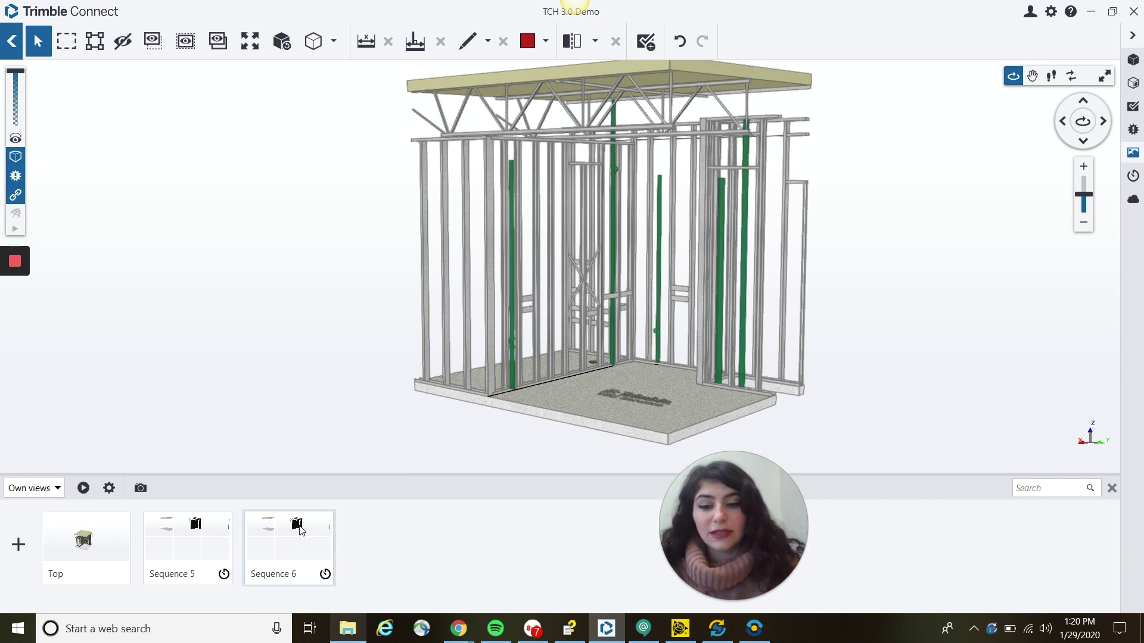
{"action": "right_click", "coordinate": [300, 530]}
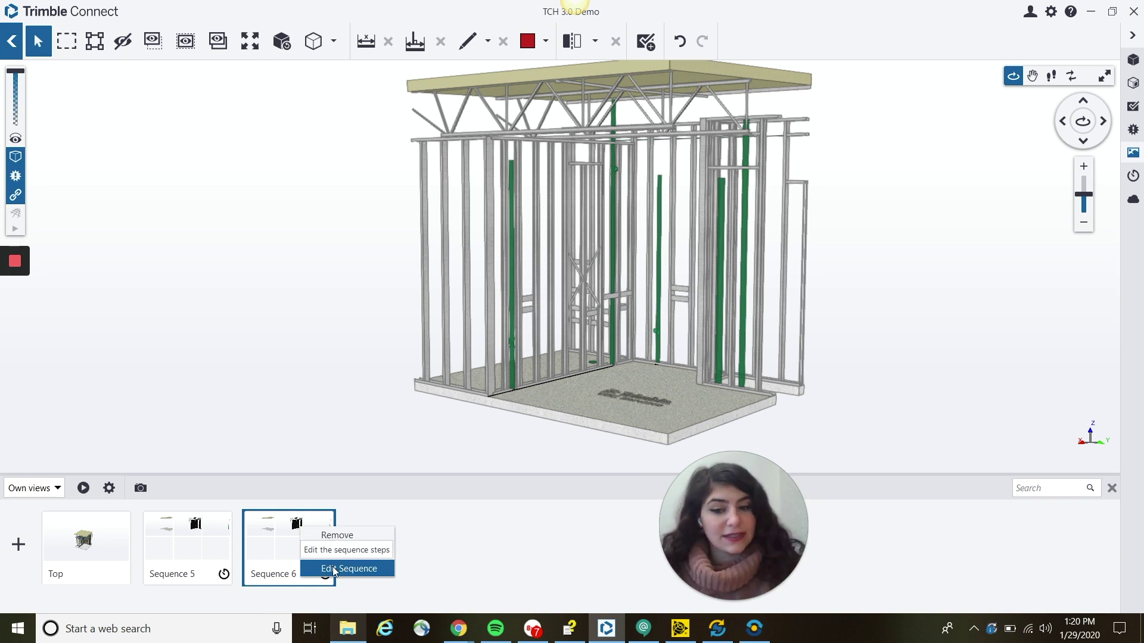
{"action": "left_click", "coordinate": [483, 566]}
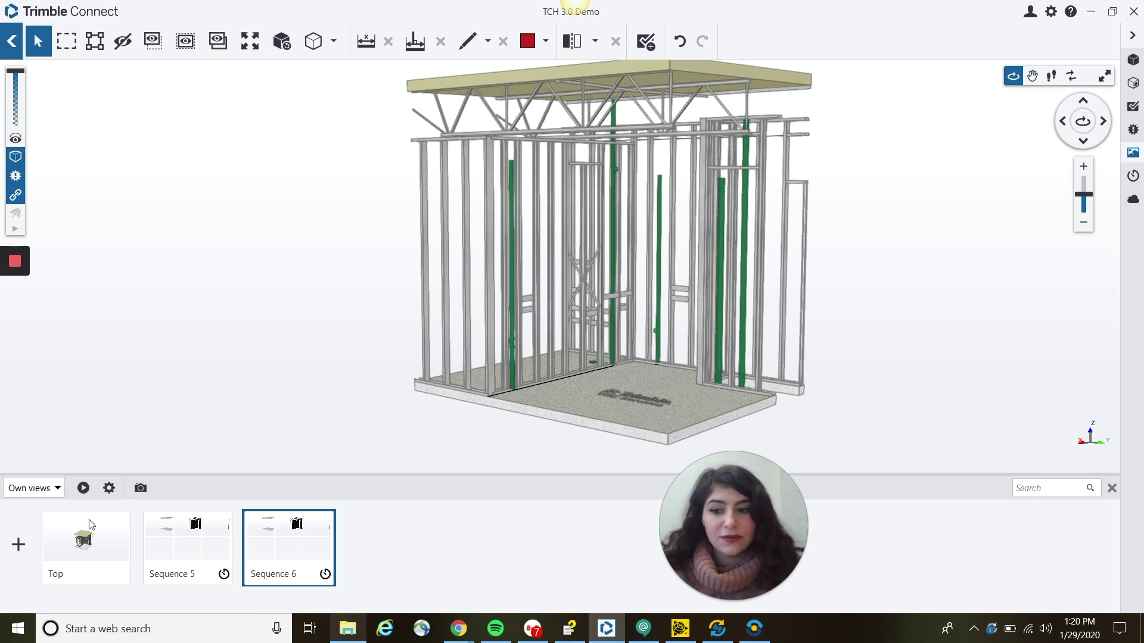
- Switch between Shared with me and own views, then play Sequence 6 as a slide show
{"action": "left_click", "coordinate": [57, 493]}
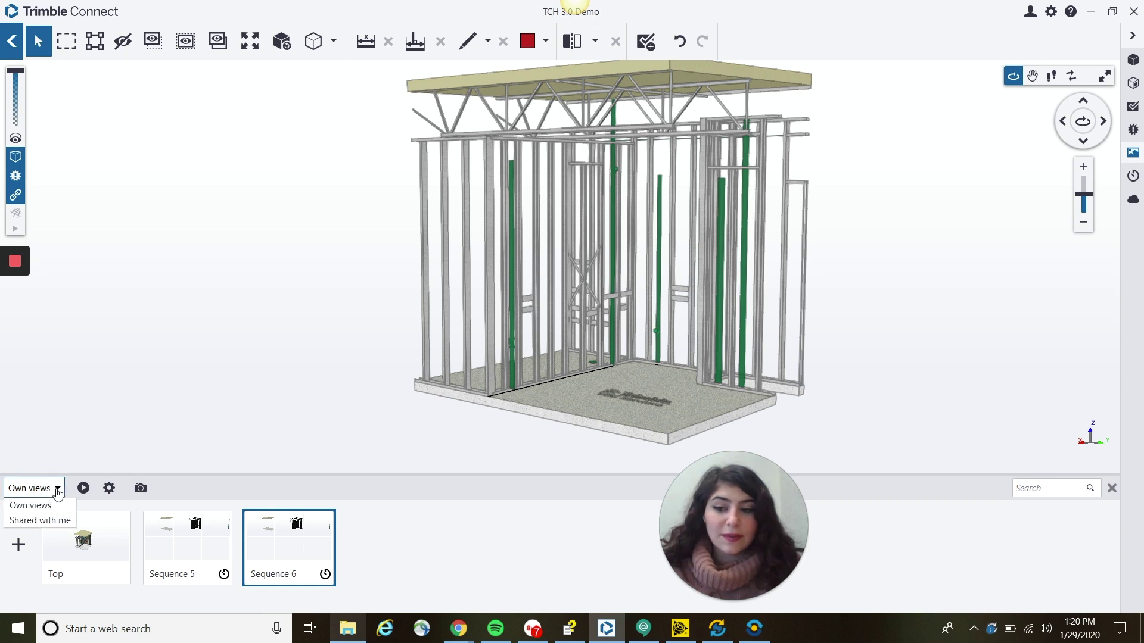
{"action": "left_click", "coordinate": [44, 518]}
{"action": "left_click", "coordinate": [47, 499]}
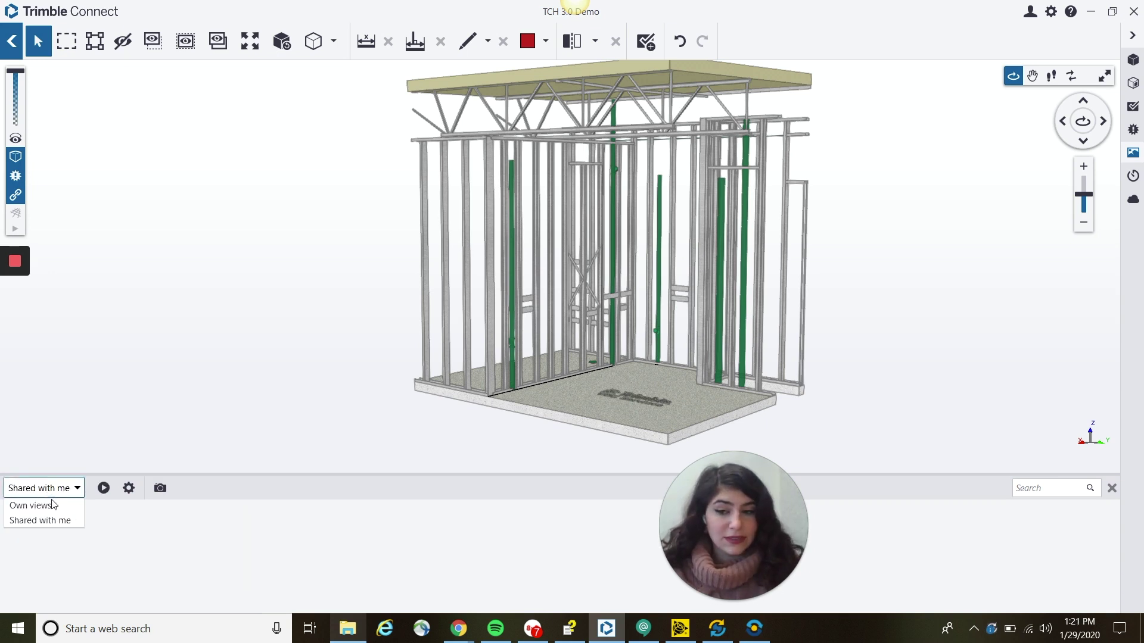
{"action": "left_click", "coordinate": [52, 520]}
{"action": "left_click", "coordinate": [66, 494]}
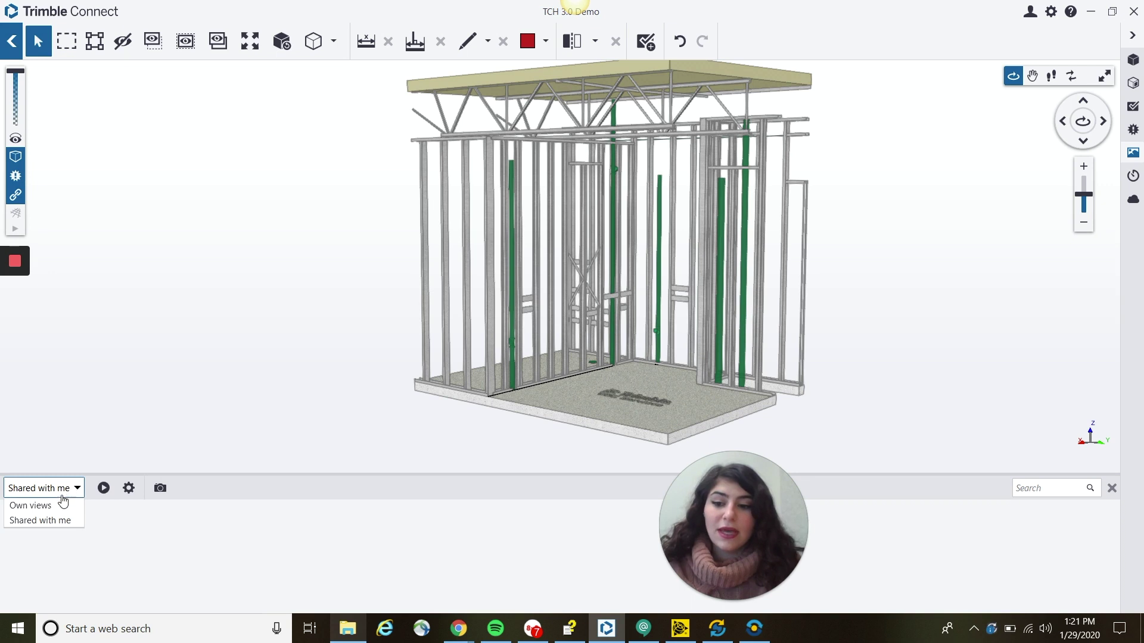
{"action": "left_click", "coordinate": [36, 504]}
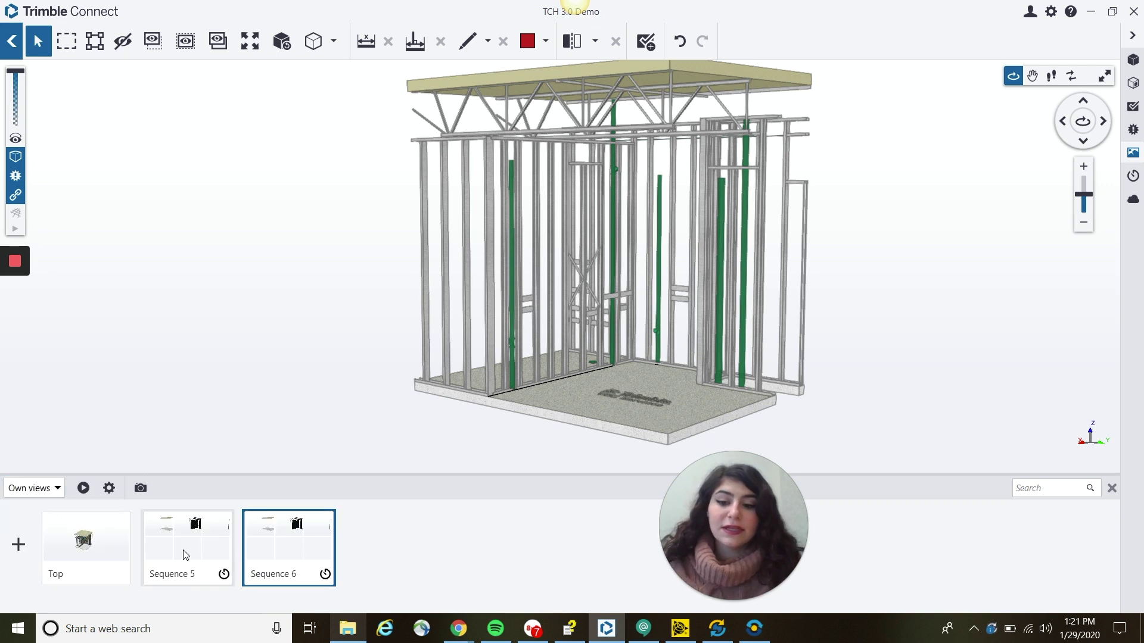
{"action": "left_click", "coordinate": [287, 566]}
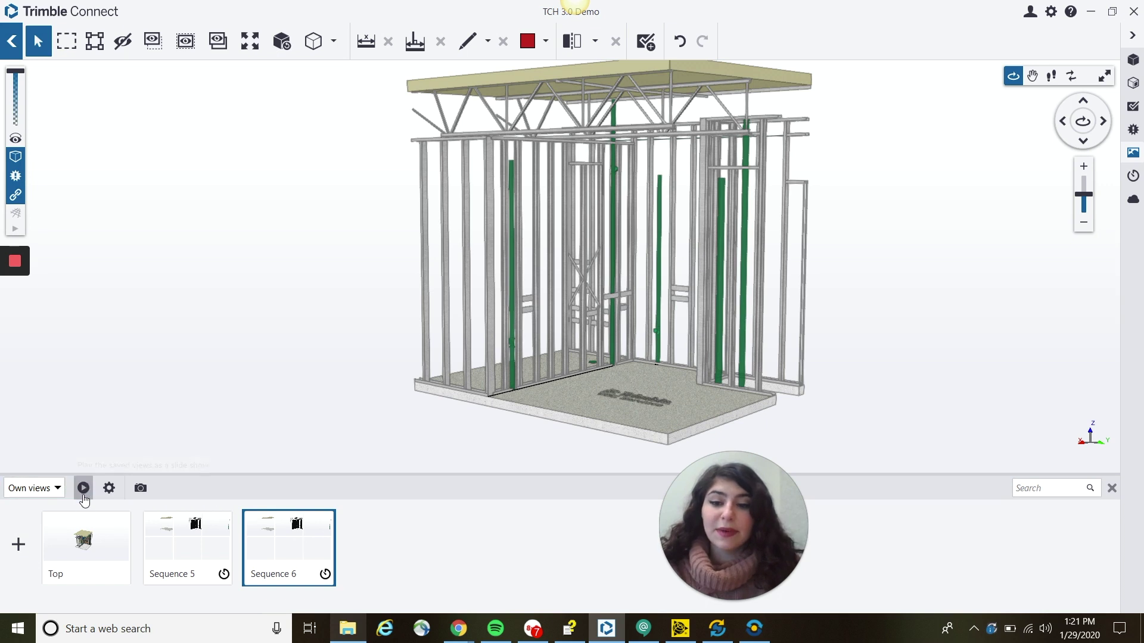
{"action": "left_click", "coordinate": [83, 488]}
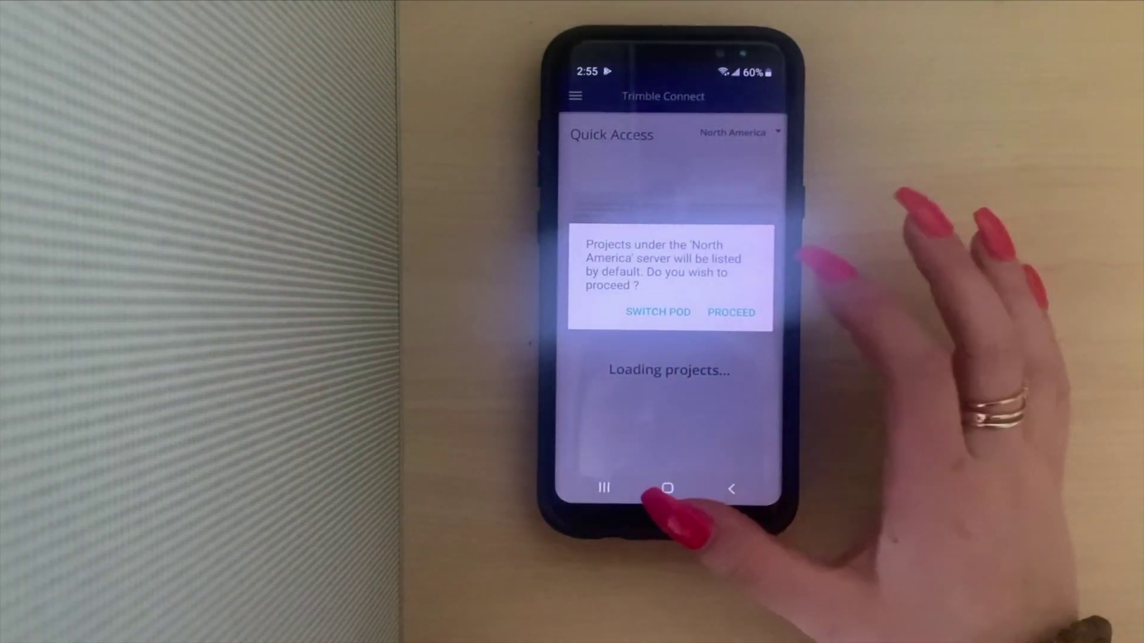
- Accept the North America server and check the navigation drawer
{"action": "left_click", "coordinate": [732, 312]}
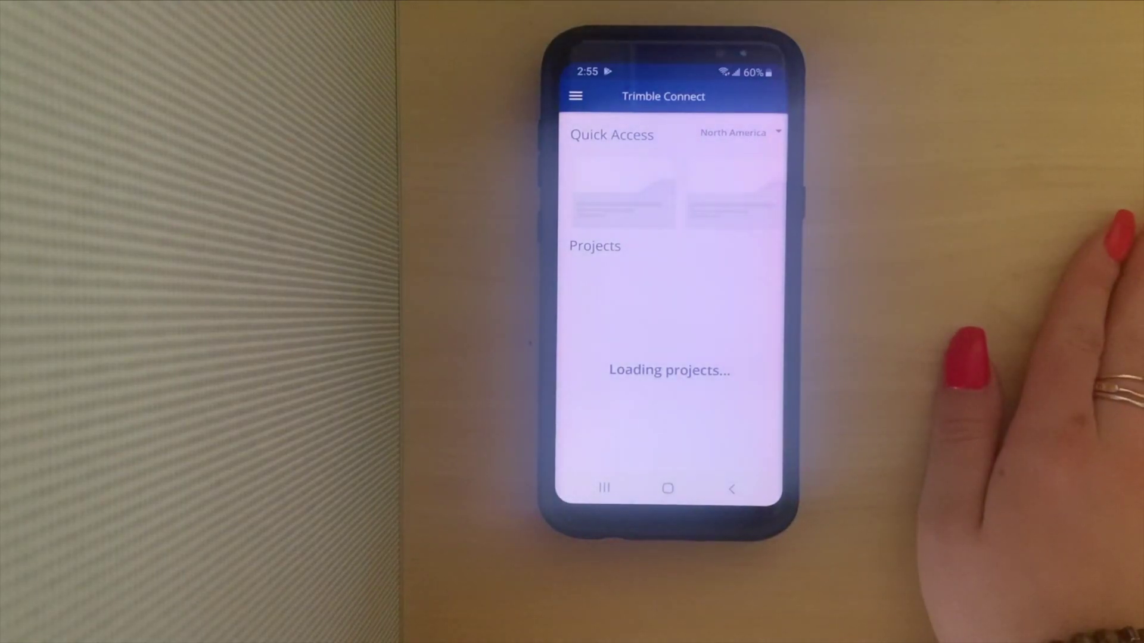
{"action": "left_click", "coordinate": [573, 97]}
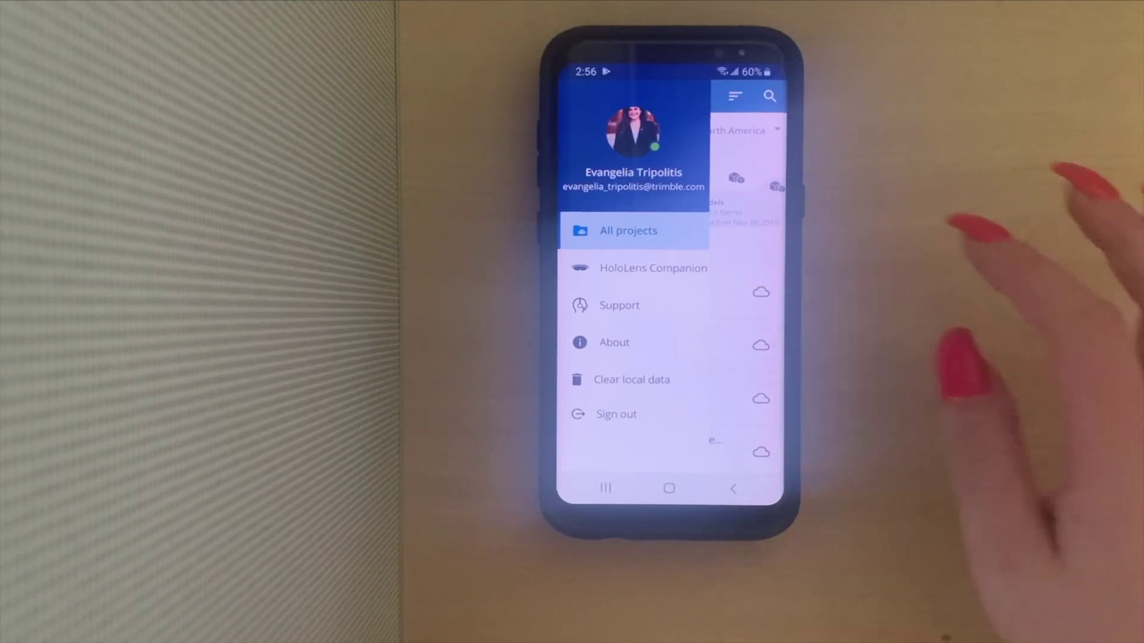
{"action": "left_click", "coordinate": [751, 312]}
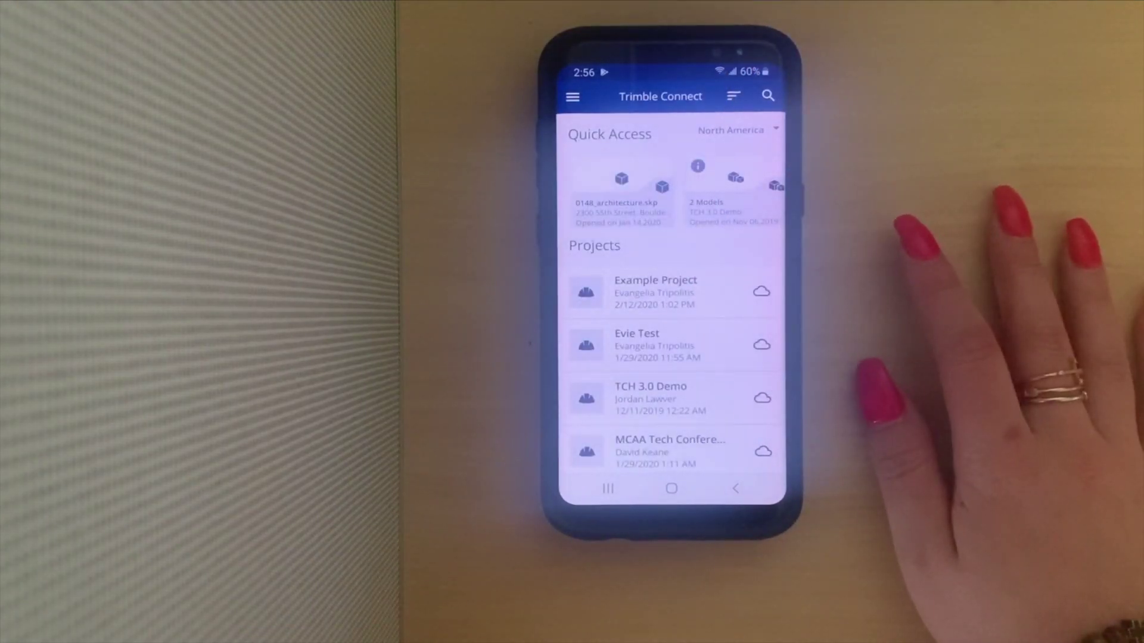
{"action": "scroll", "coordinate": [670, 375], "scroll_direction": "down", "scroll_amount": 1}
{"action": "scroll", "coordinate": [671, 366], "scroll_direction": "down", "scroll_amount": 2}
{"action": "scroll", "coordinate": [670, 367], "scroll_direction": "down", "scroll_amount": 3}
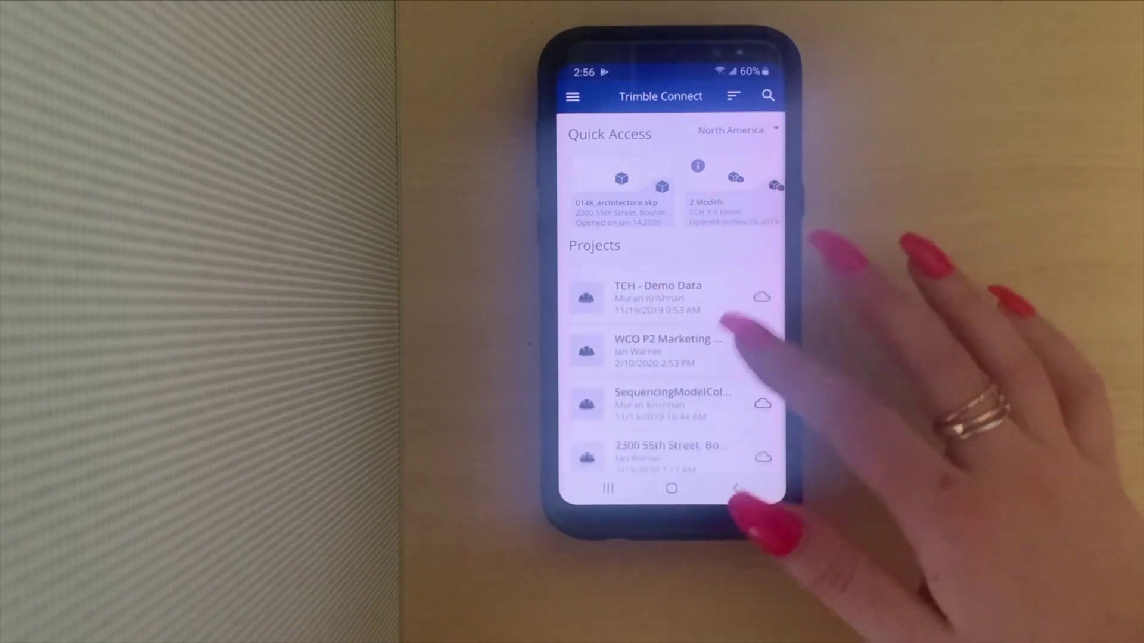
{"action": "scroll", "coordinate": [670, 367], "scroll_direction": "down", "scroll_amount": 1}
{"action": "scroll", "coordinate": [670, 367], "scroll_direction": "down", "scroll_amount": 1}
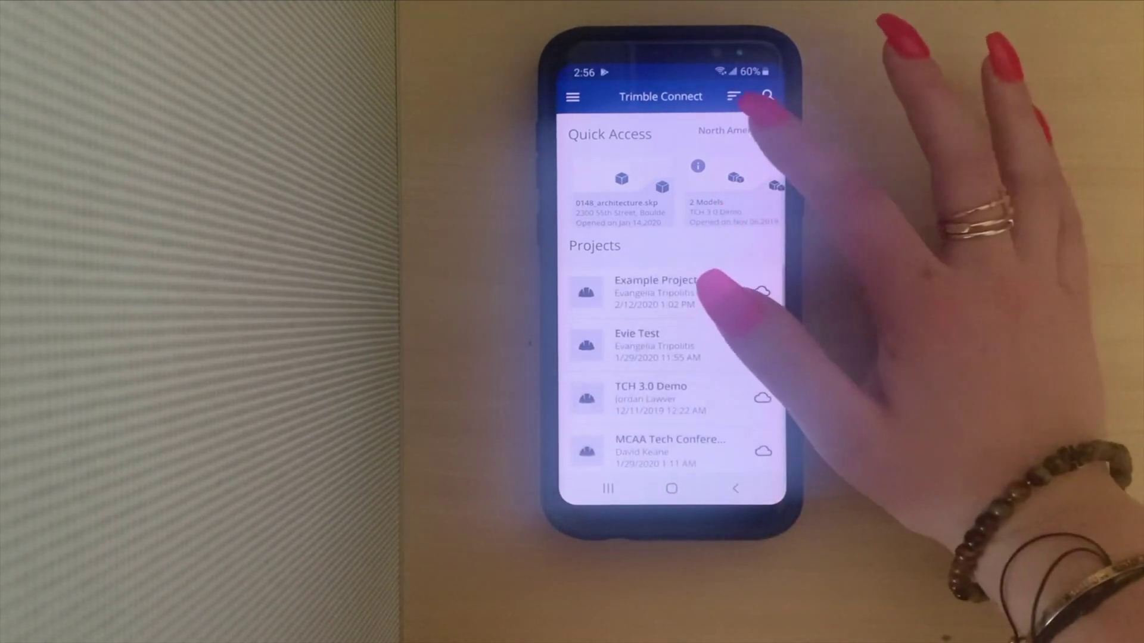
- Check the server location and Sort By options, keeping them unchanged
{"action": "left_click", "coordinate": [731, 129]}
{"action": "left_click", "coordinate": [671, 365]}
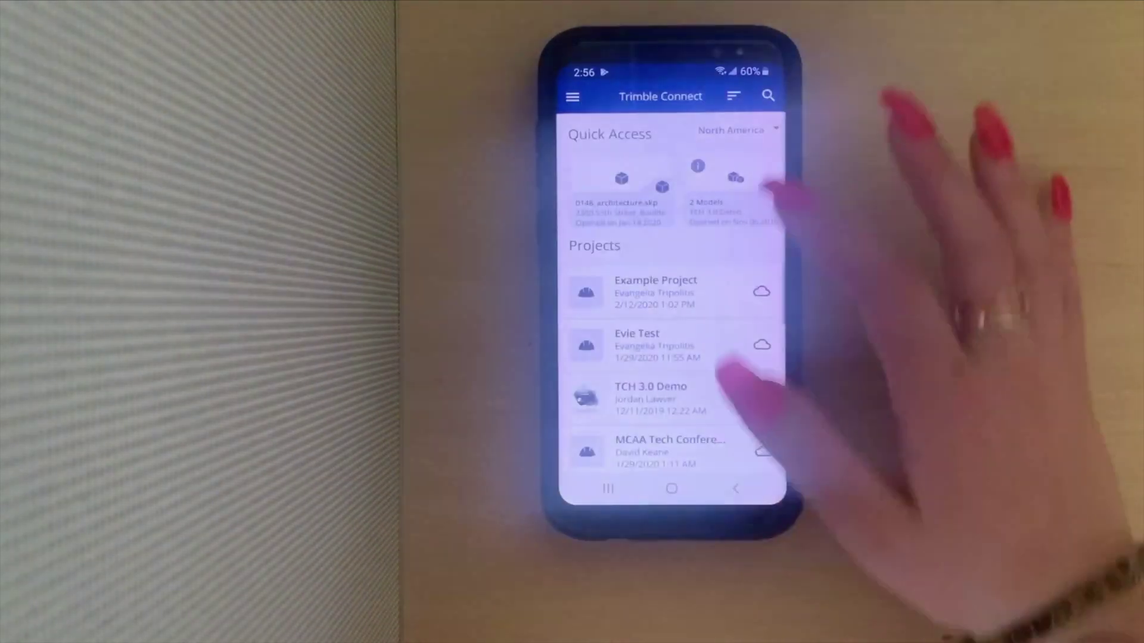
{"action": "left_click", "coordinate": [733, 95]}
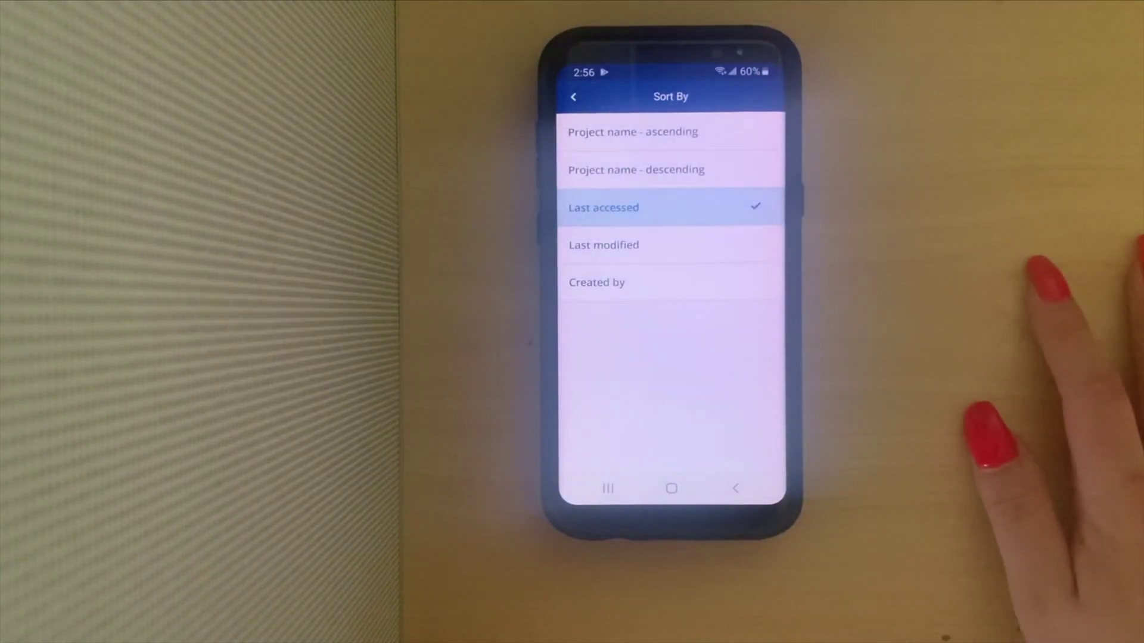
{"action": "left_click", "coordinate": [599, 215]}
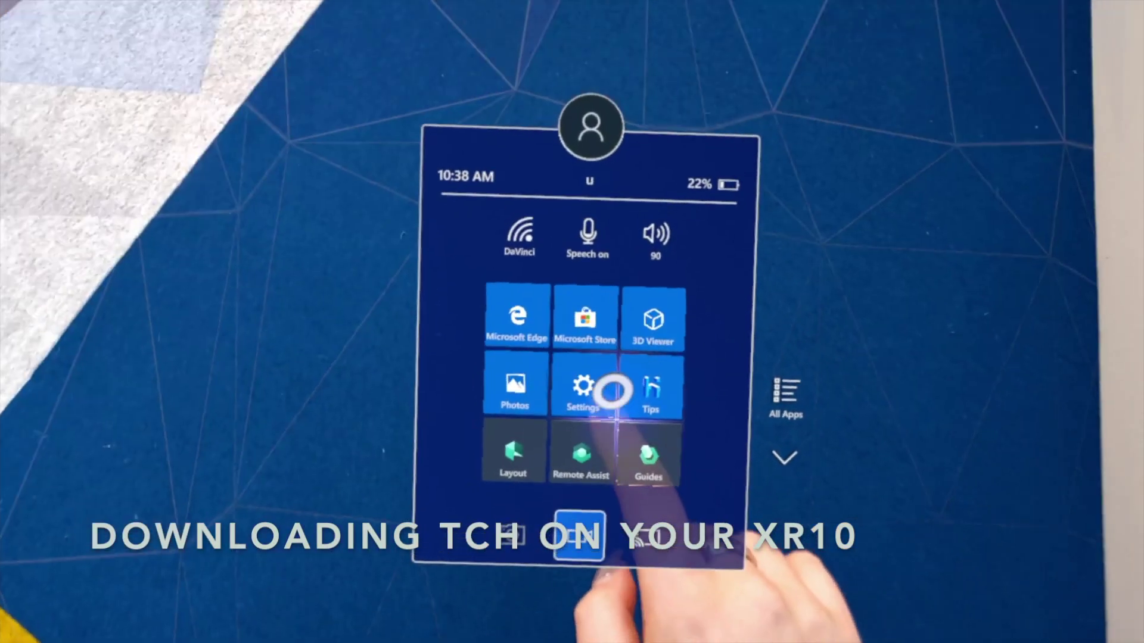
- Search the HoloLens Microsoft Store for 'trimb' and open the Trimble Connect page
{"action": "left_click", "coordinate": [585, 322]}
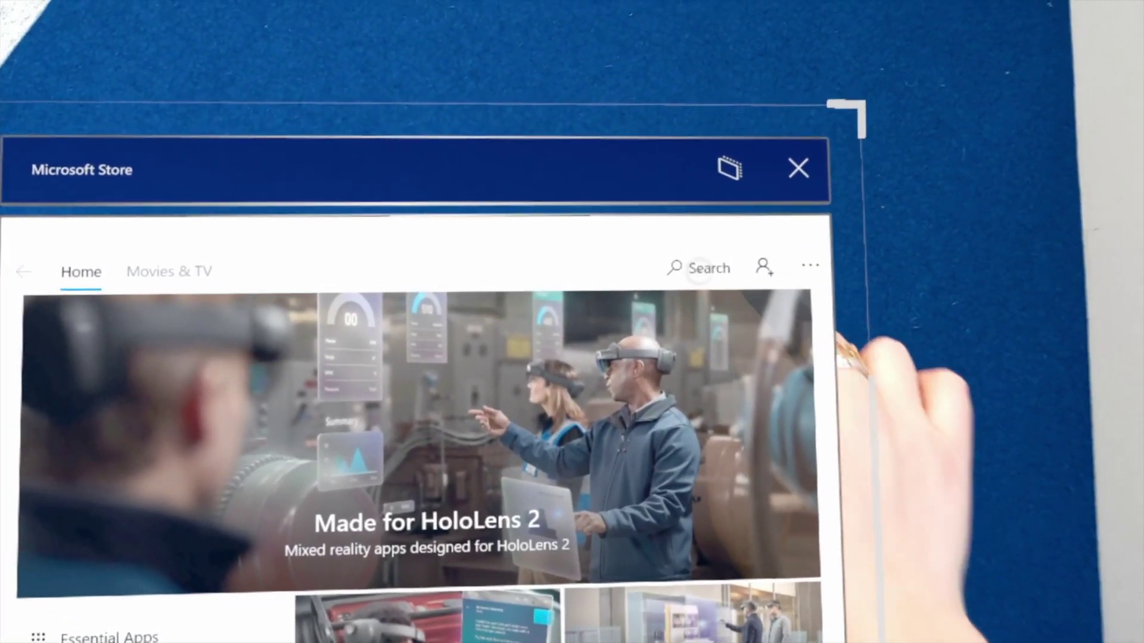
{"action": "left_click", "coordinate": [700, 268]}
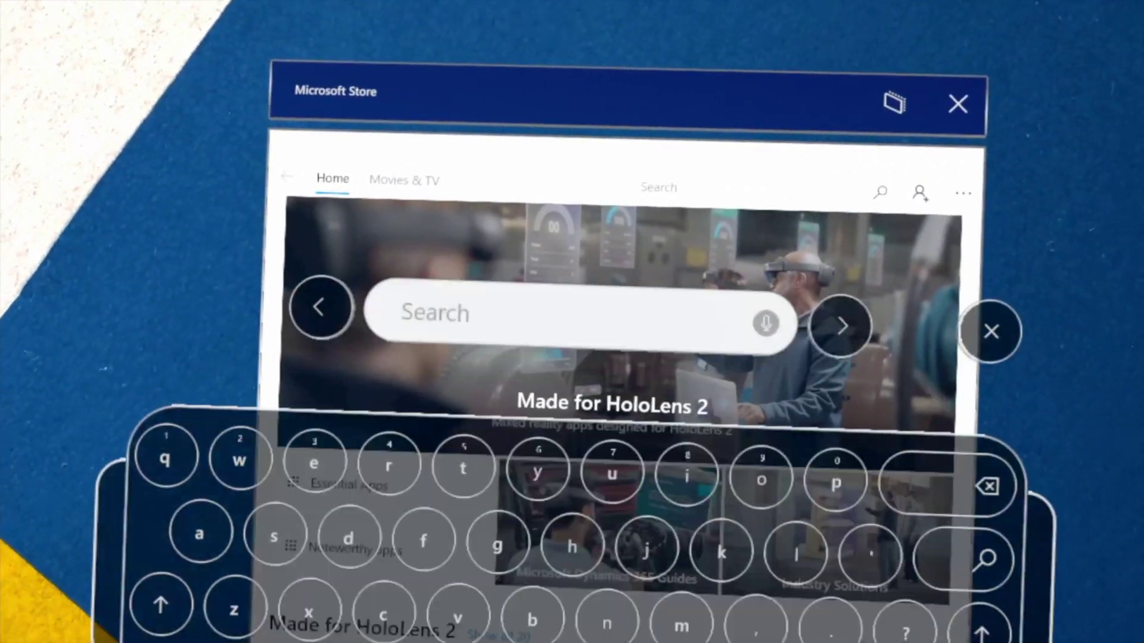
{"action": "type", "text": "t"}
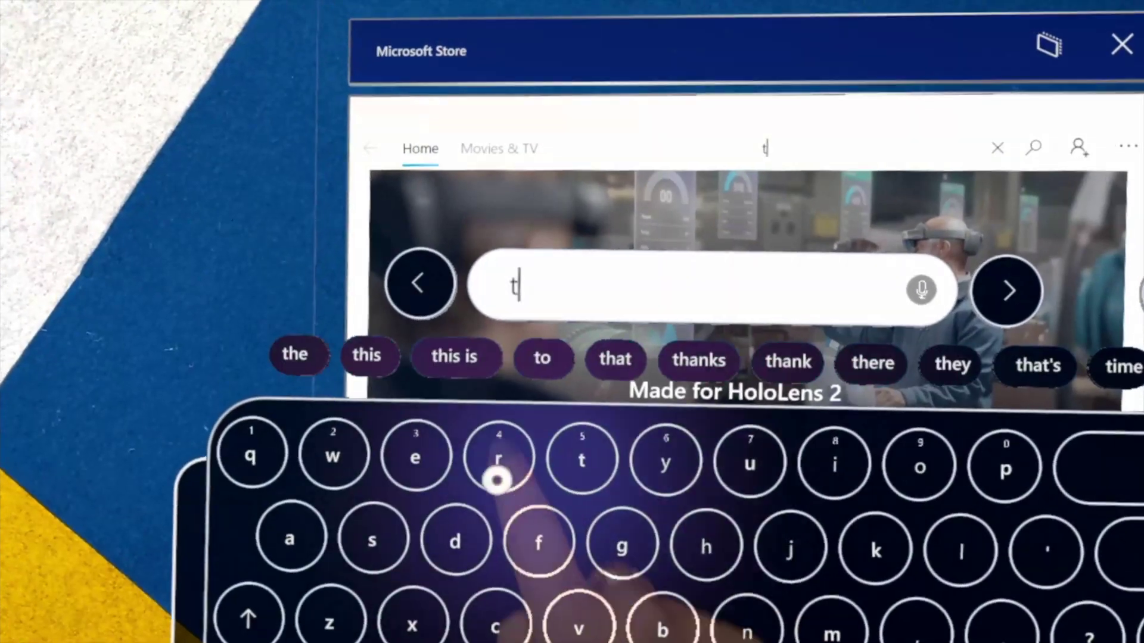
{"action": "type", "text": "r"}
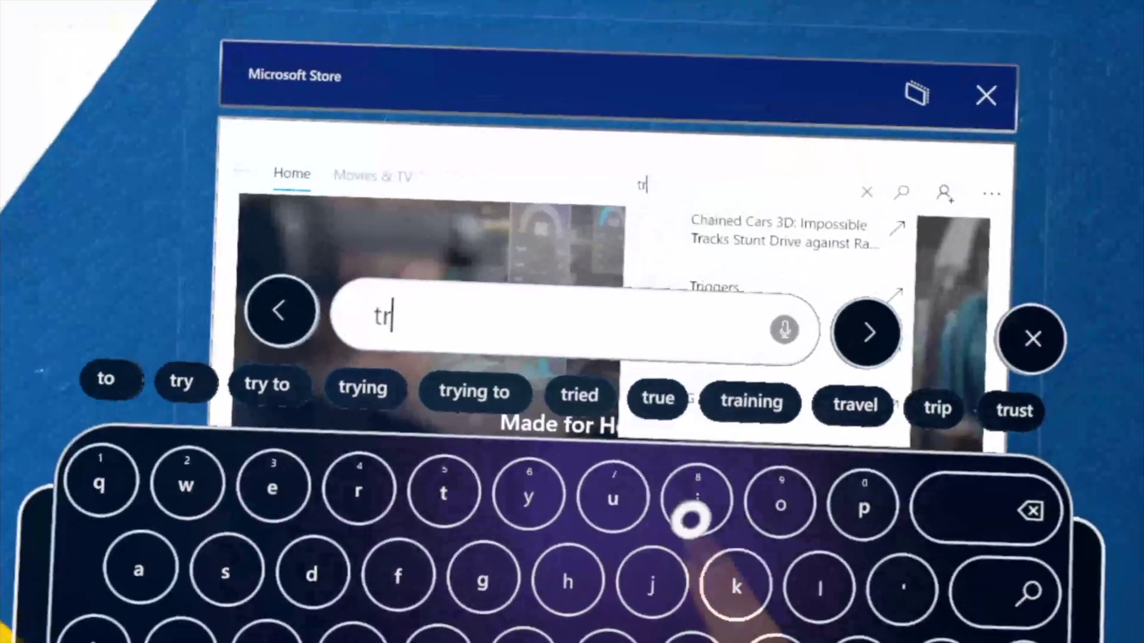
{"action": "type", "text": "i"}
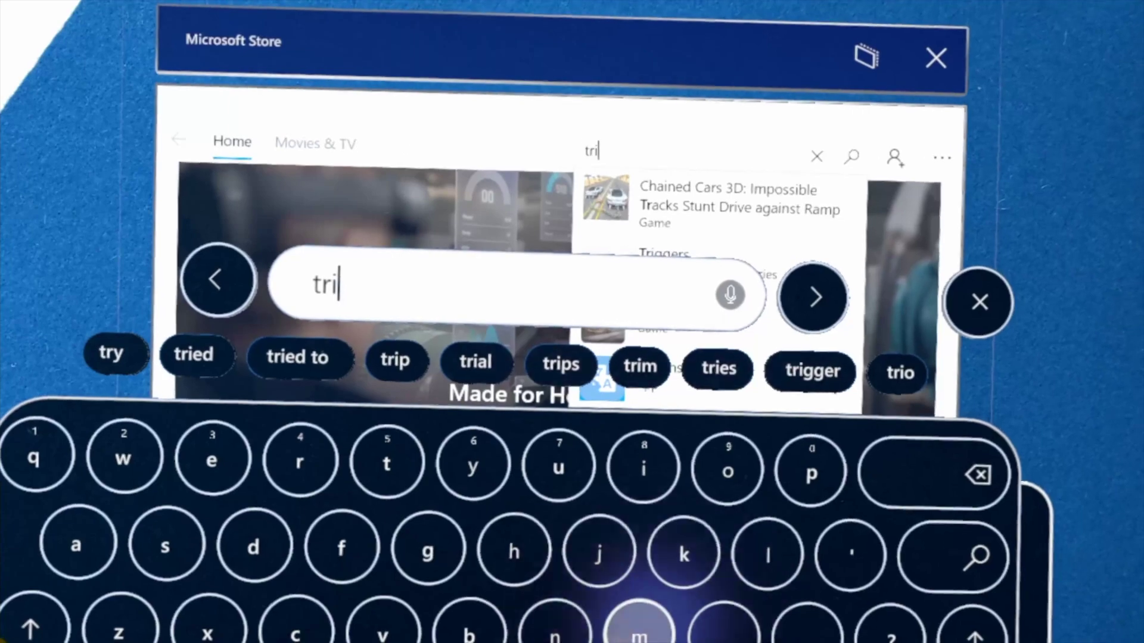
{"action": "type", "text": "mb"}
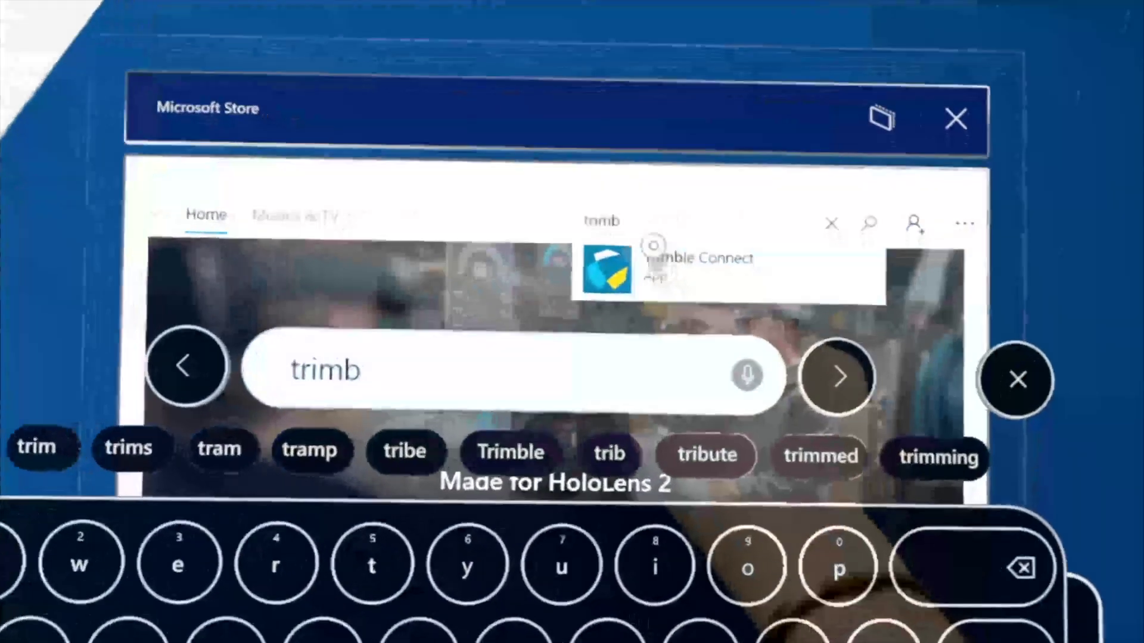
{"action": "left_click", "coordinate": [1017, 379]}
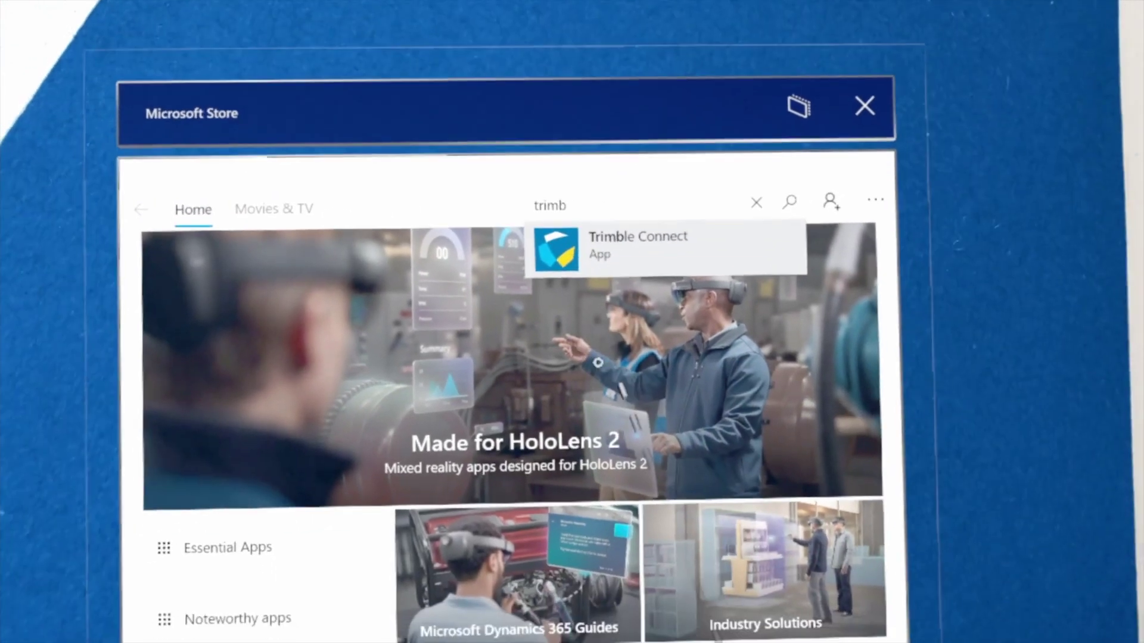
{"action": "left_click", "coordinate": [639, 245]}
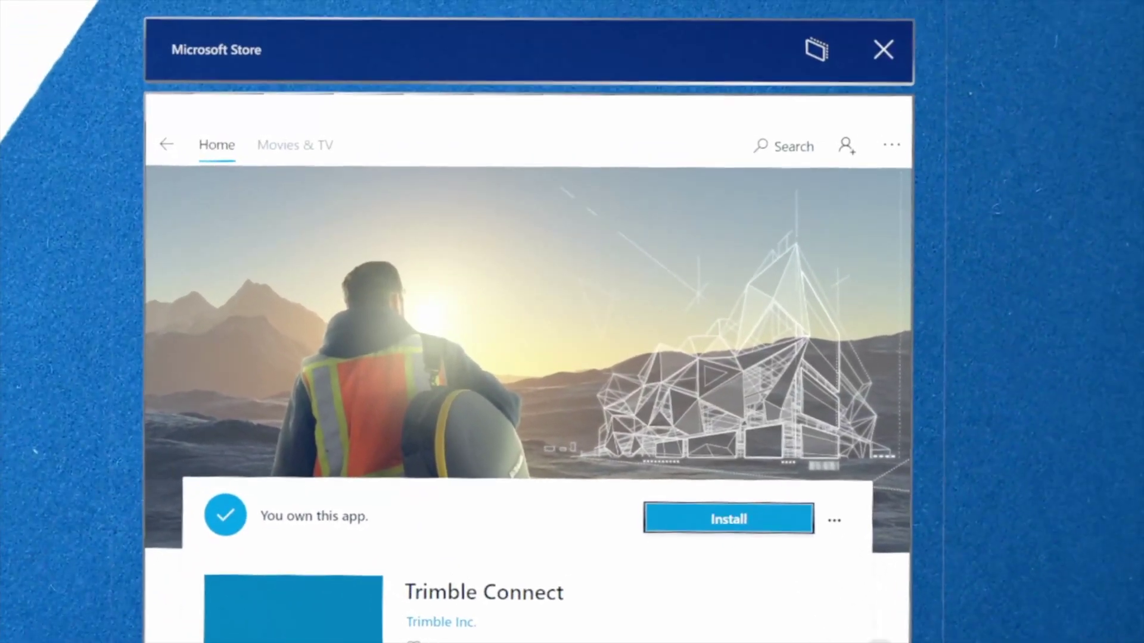
- Install Trimble Connect from Microsoft Store on HoloLens, confirm the download, and launch it
{"action": "left_click", "coordinate": [729, 519]}
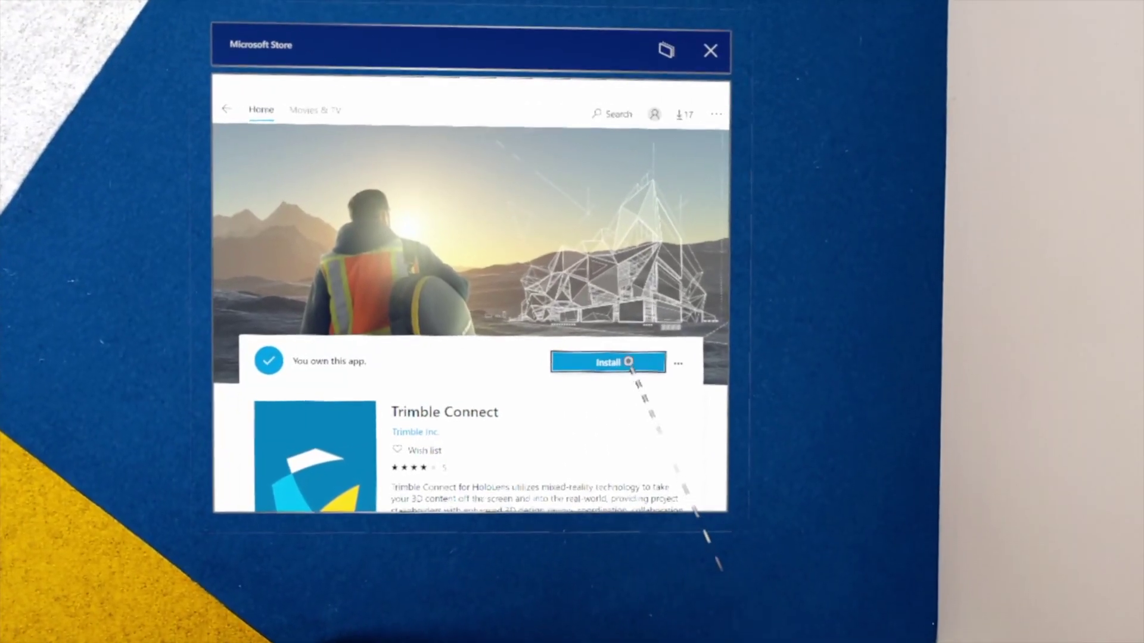
{"action": "left_click", "coordinate": [622, 365]}
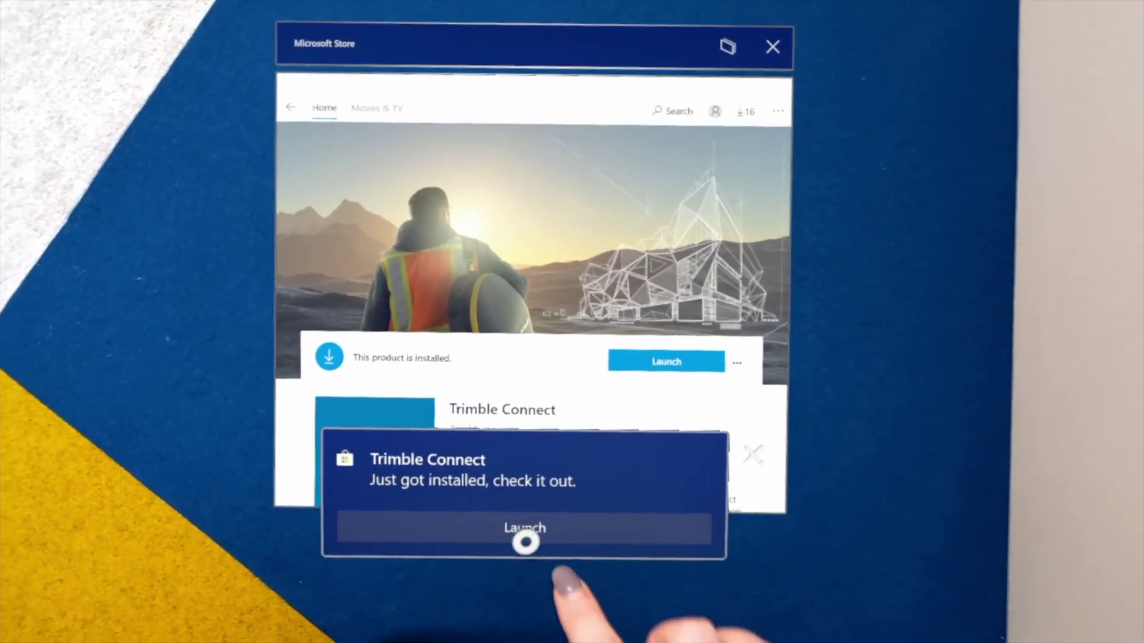
{"action": "left_click", "coordinate": [507, 528]}
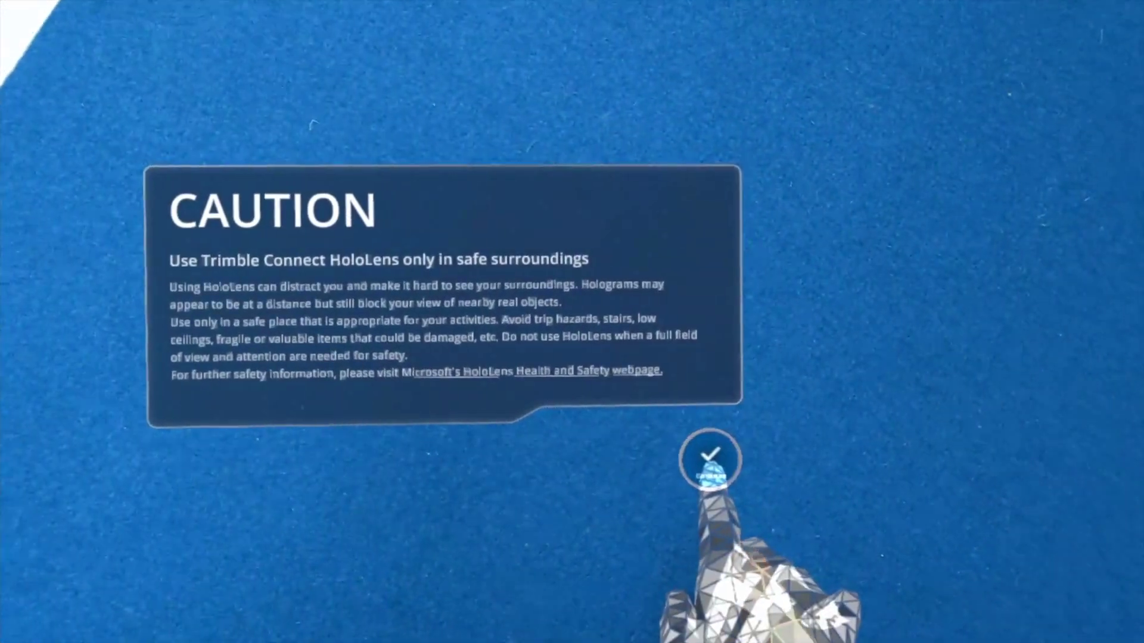
- Accept the CAUTION safety notice to reach the Trimble welcome sign-in form
{"action": "left_click", "coordinate": [702, 442]}
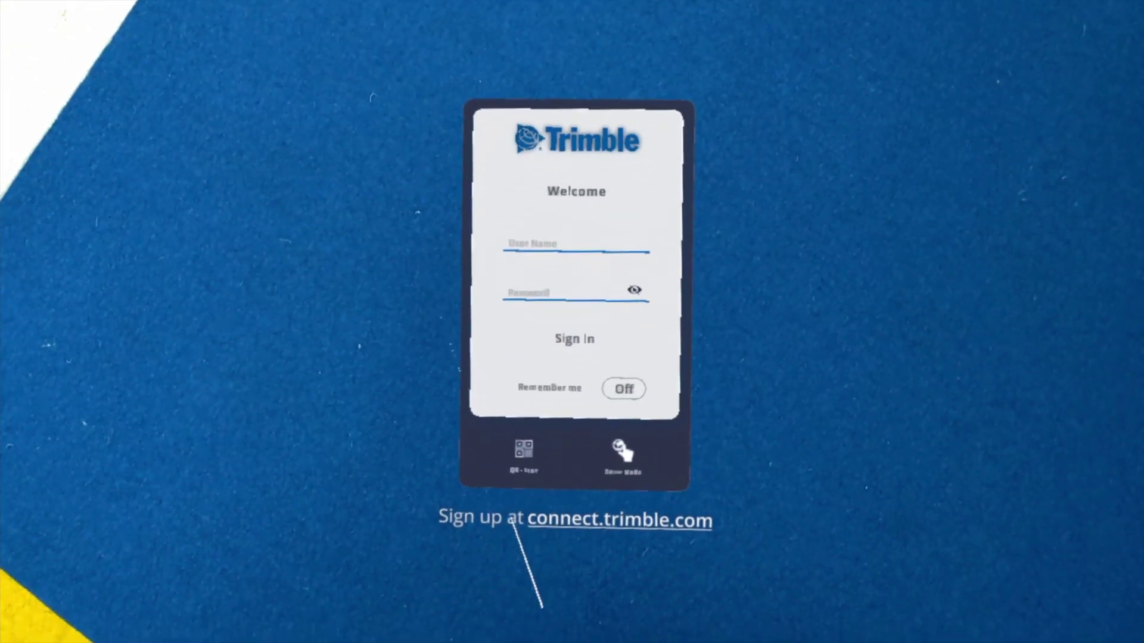